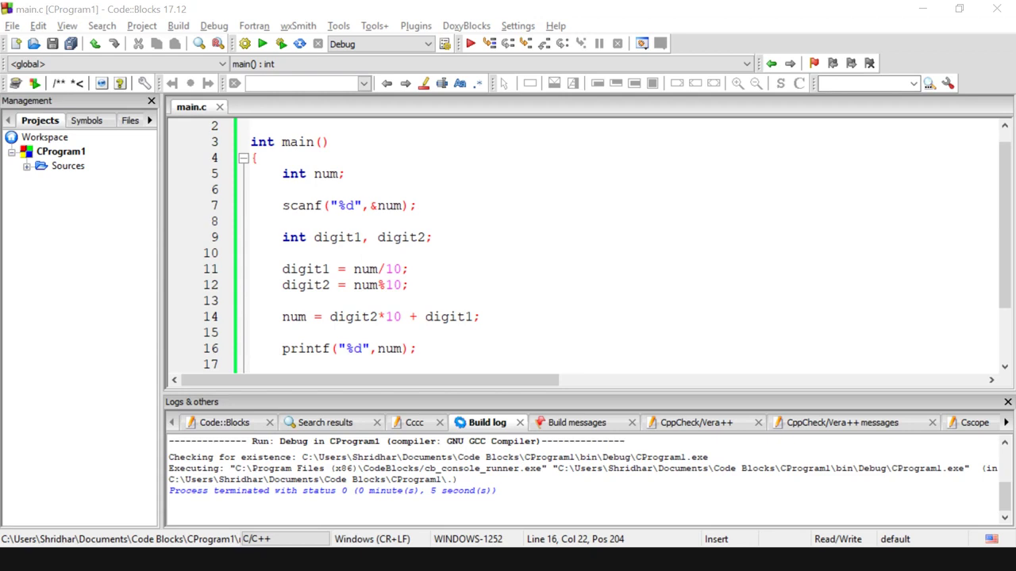
- Delete the digit1 and digit2 declaration and assignment lines from main.c
scroll(587, 246, down, 1)
scroll(587, 246, down, 1)
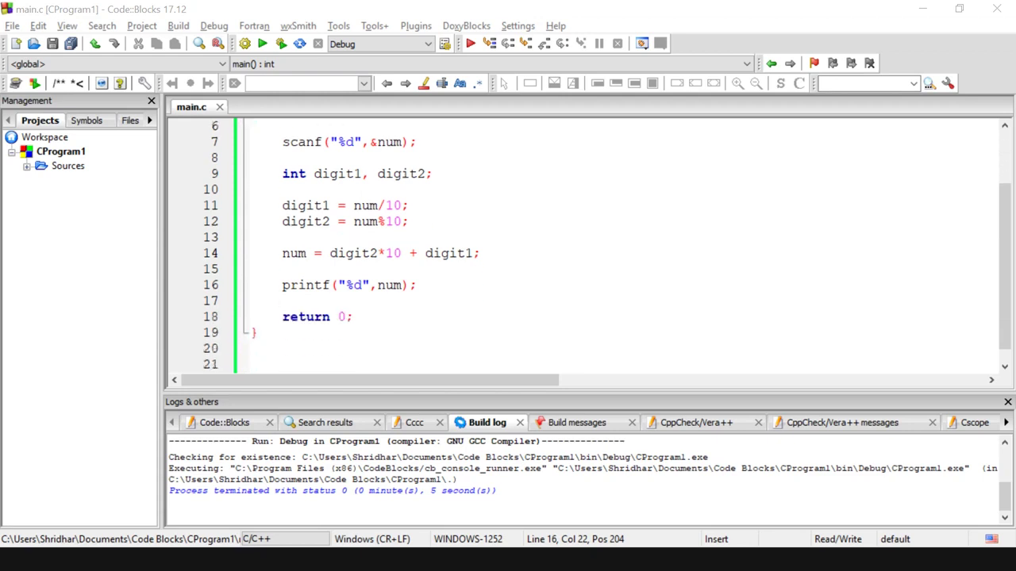
scroll(587, 246, up, 1)
scroll(587, 246, up, 1)
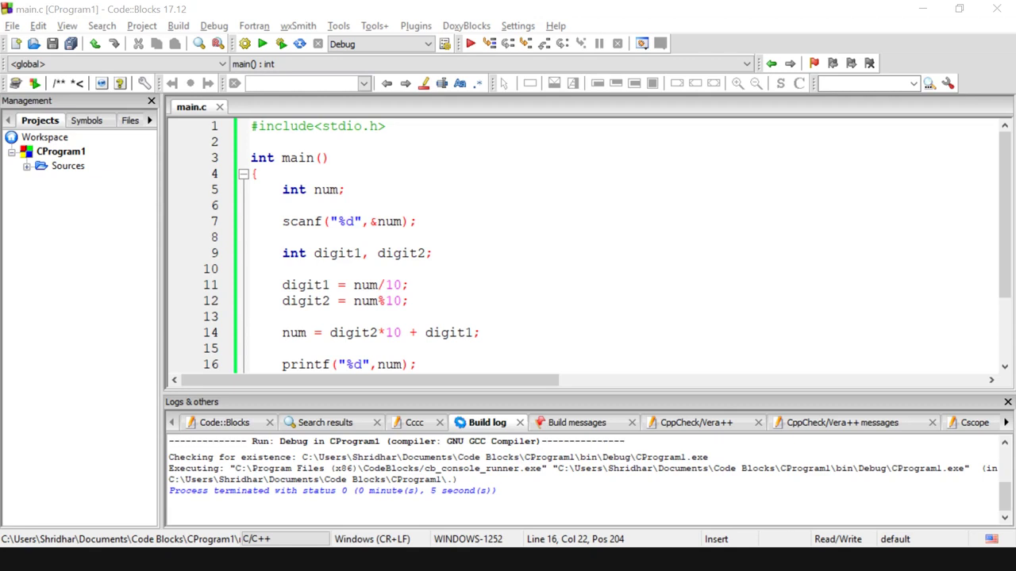
click(411, 301)
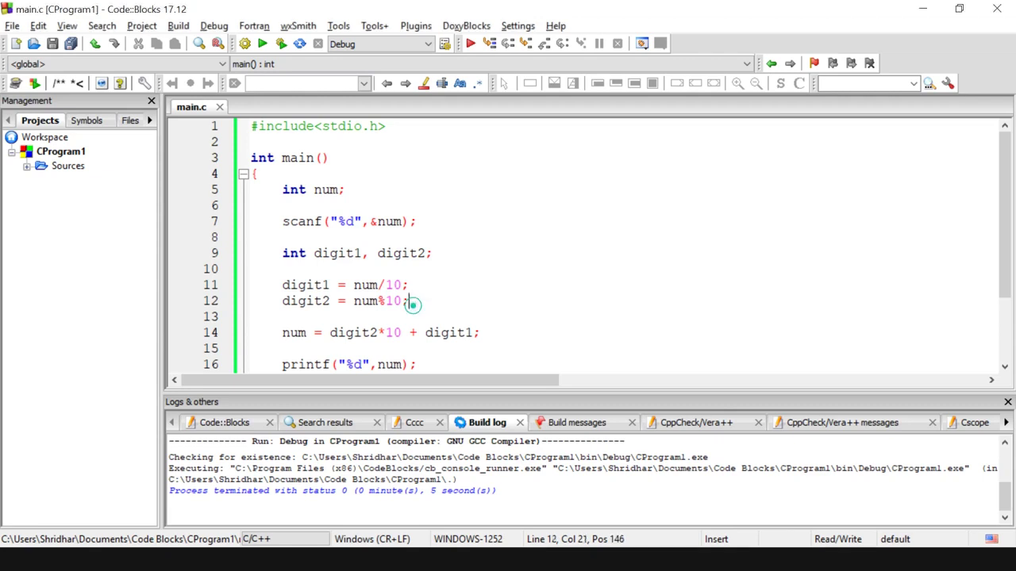
drag(282, 253, 410, 301)
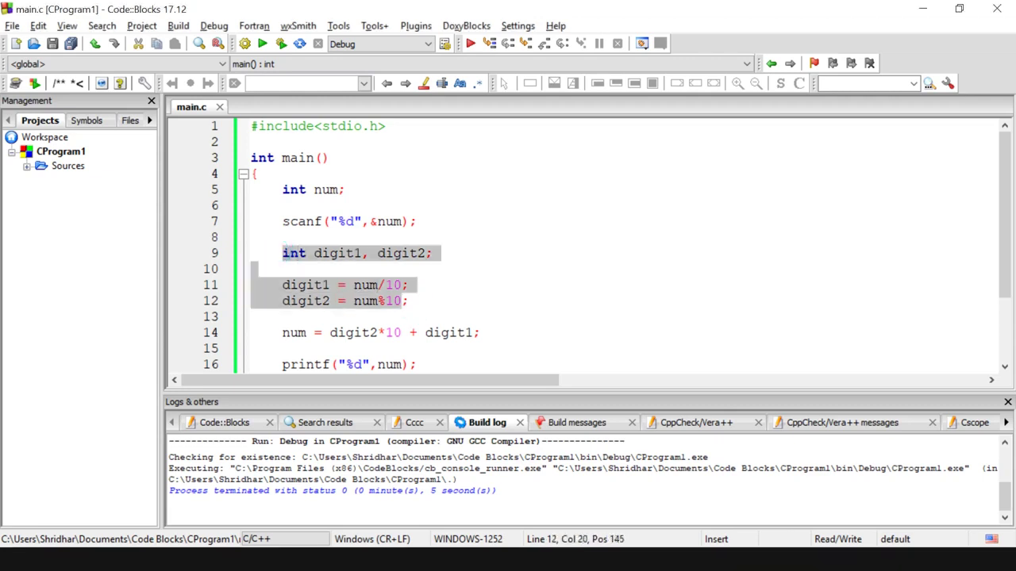
key(Delete)
key(Delete)
key(Delete)
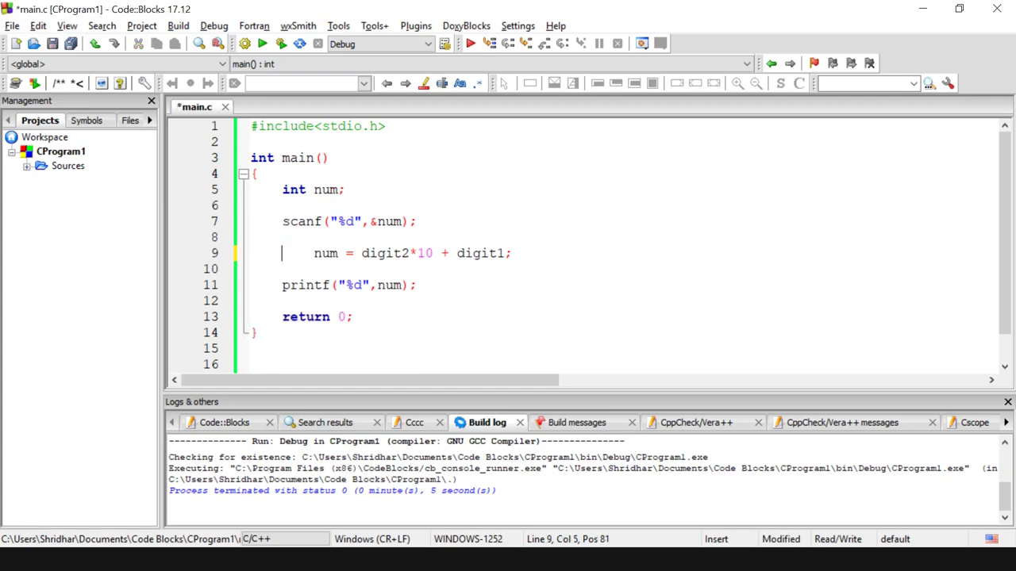
key(Delete)
key(Delete)
key(Delete)
key(Delete)
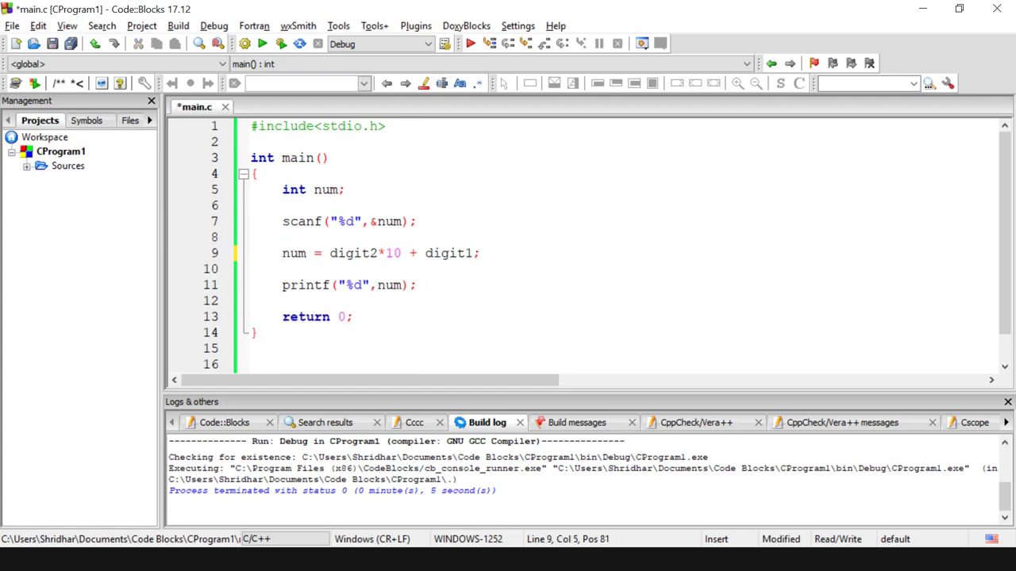
- Replace num's expression on line 9 with the start ((num%10)
drag(330, 253, 481, 253)
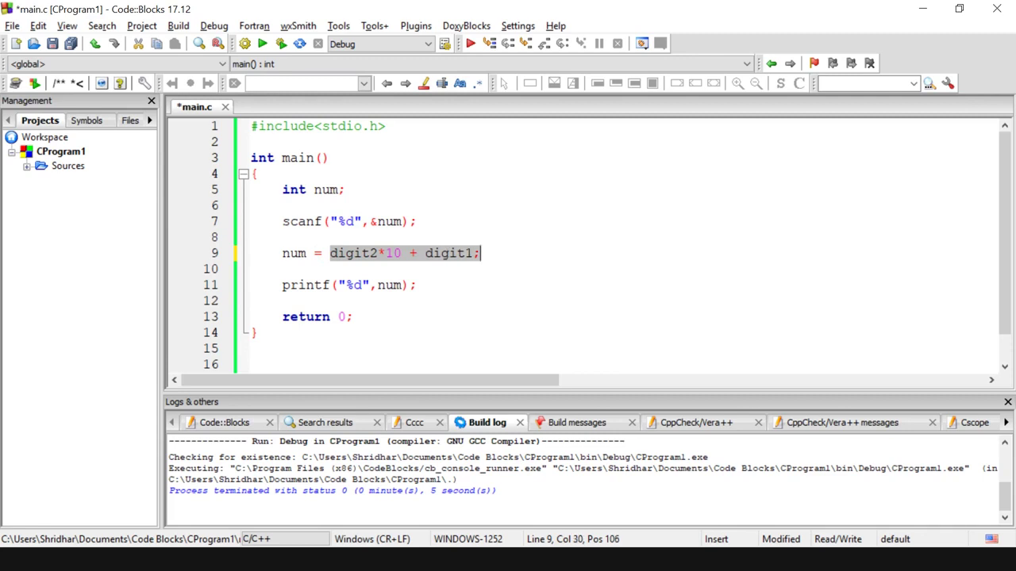
text(()
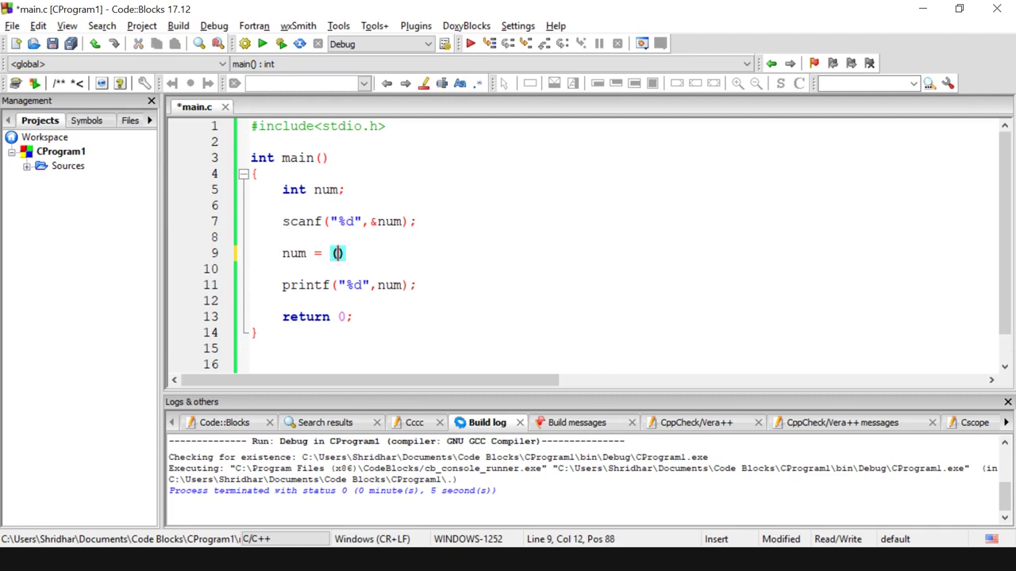
text((num)
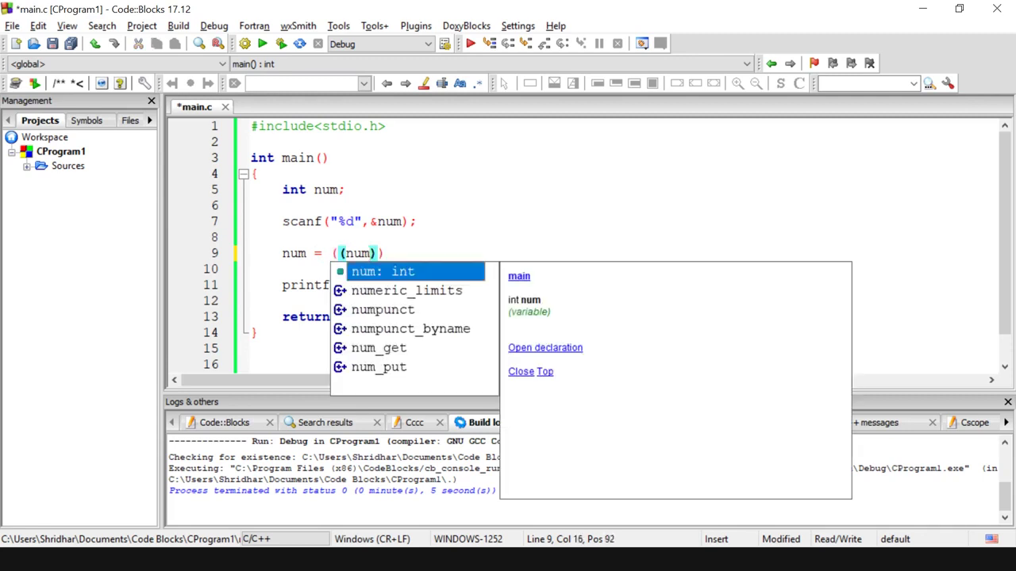
text(/10)
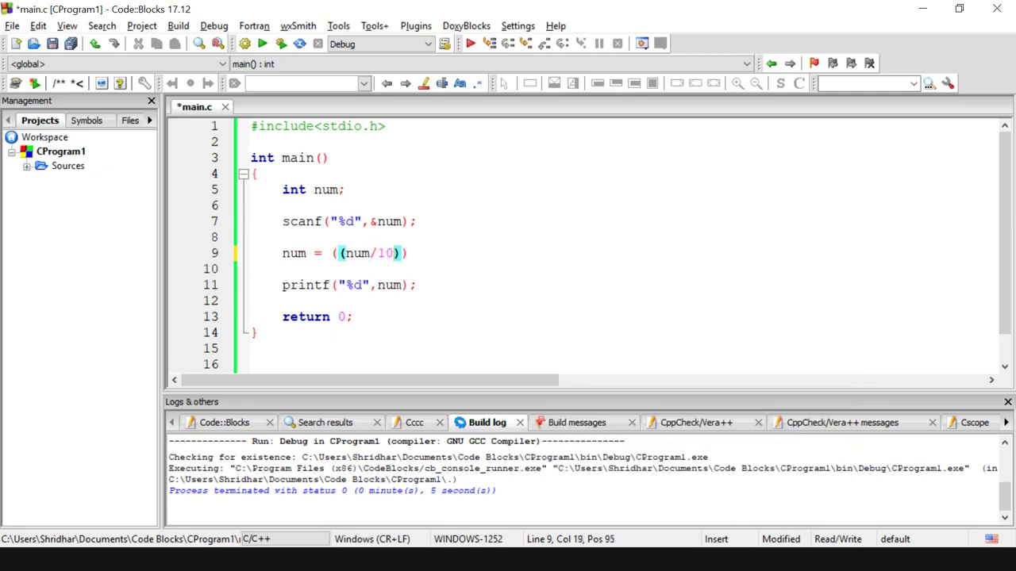
key(BackSpace)
key(BackSpace)
key(BackSpace)
text(%10)
text())
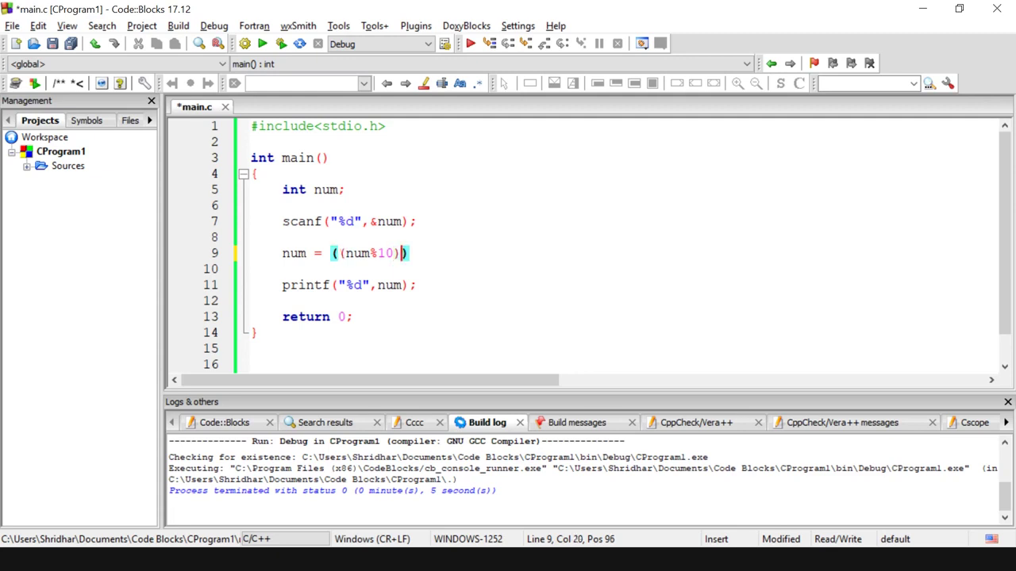
- Switch to the Paint worked example and underline the 5 in the sketch
key(alt+Tab)
key(alt+Tab)
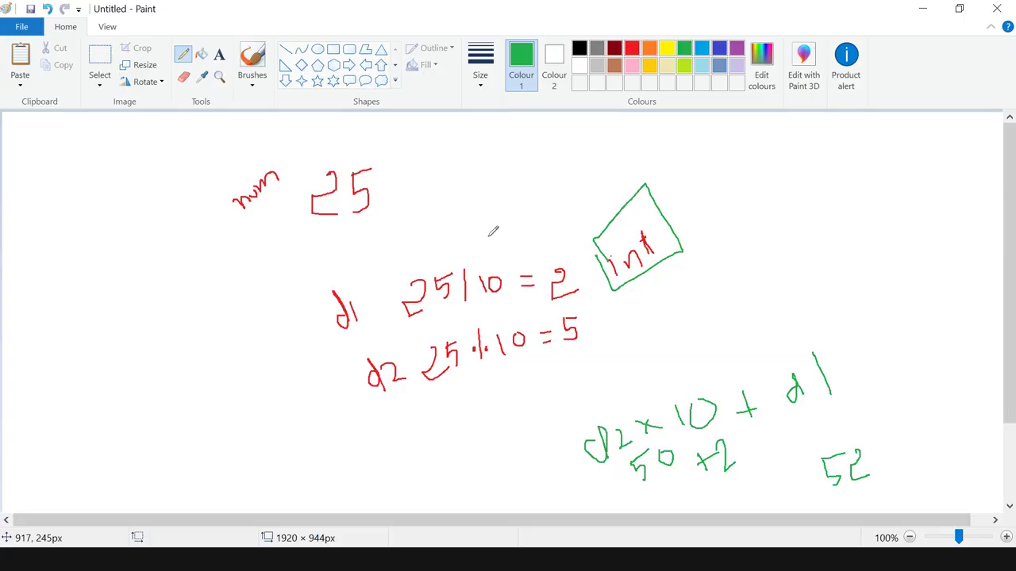
drag(563, 346, 576, 345)
key(alt+Tab)
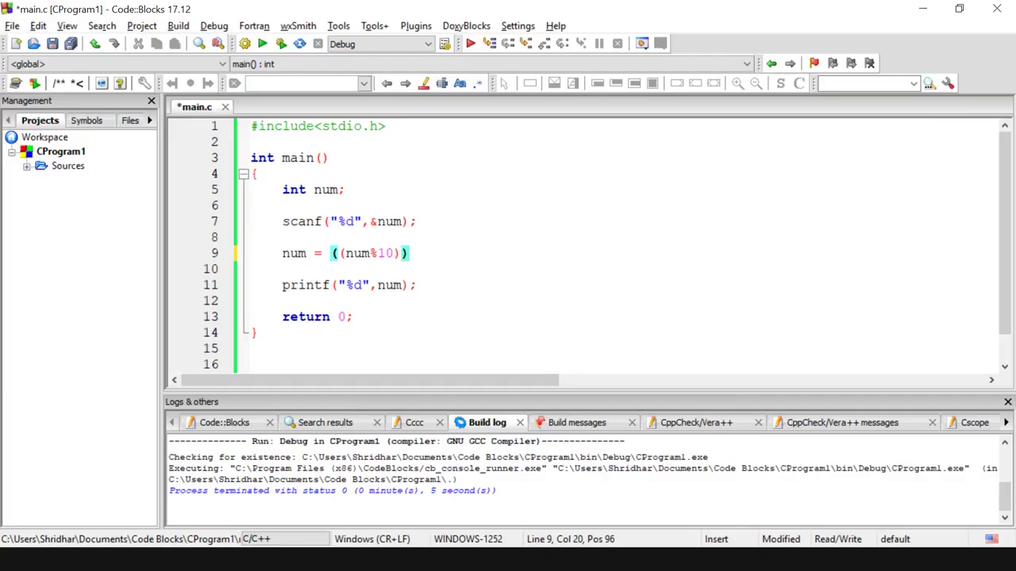
- Complete line 9 as num = ((num%10)*10) + (num/10); and save main.c
text(*10)
key(ctrl+End)
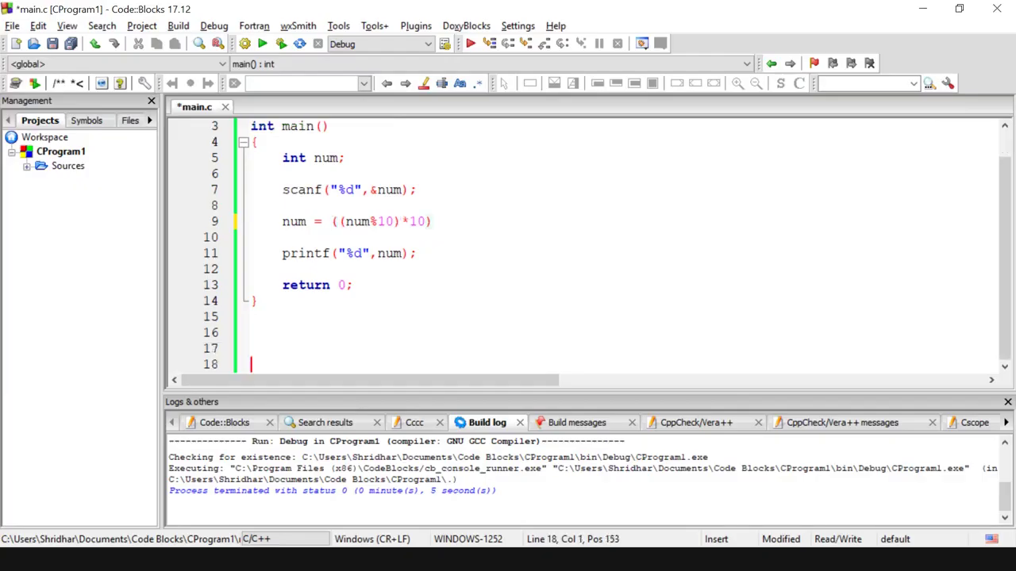
click(473, 223)
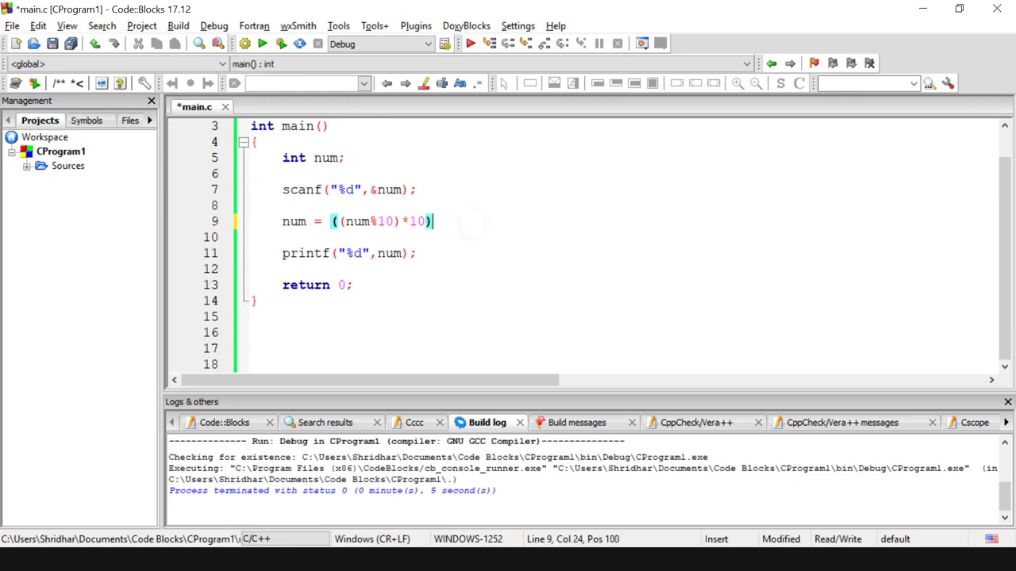
text( + )
text((num)
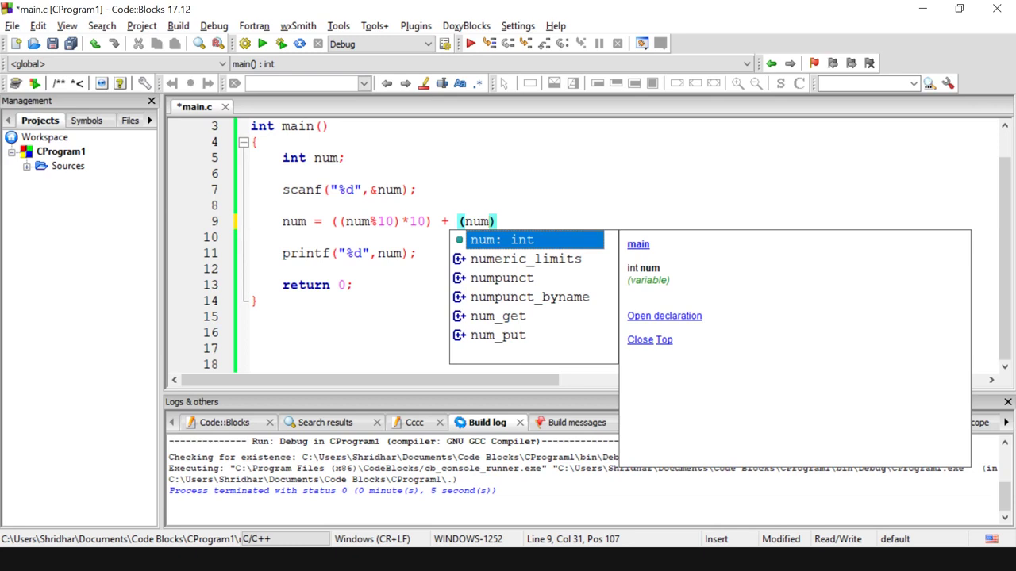
key(Escape)
text(/10)
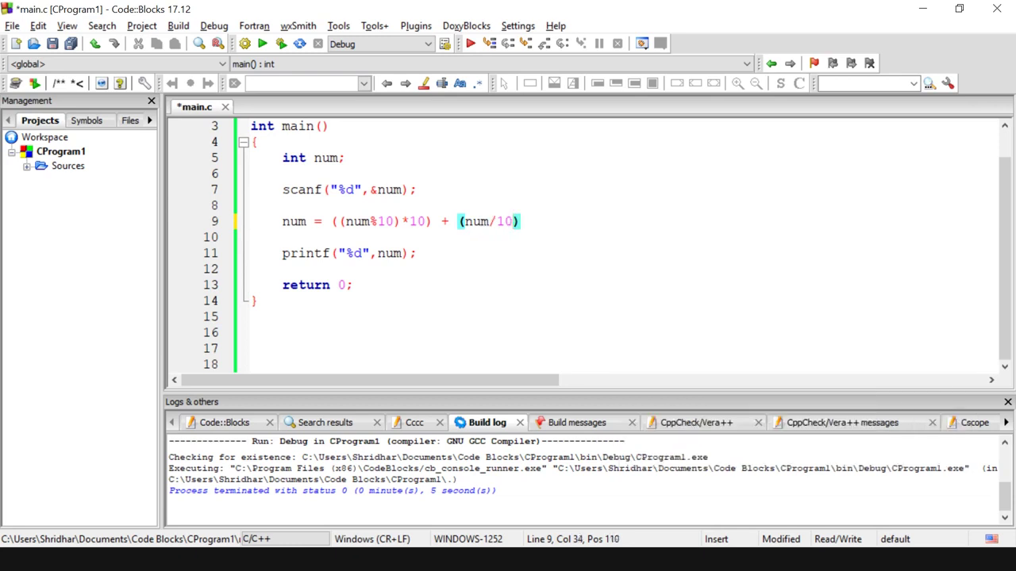
text();)
key(ctrl+s)
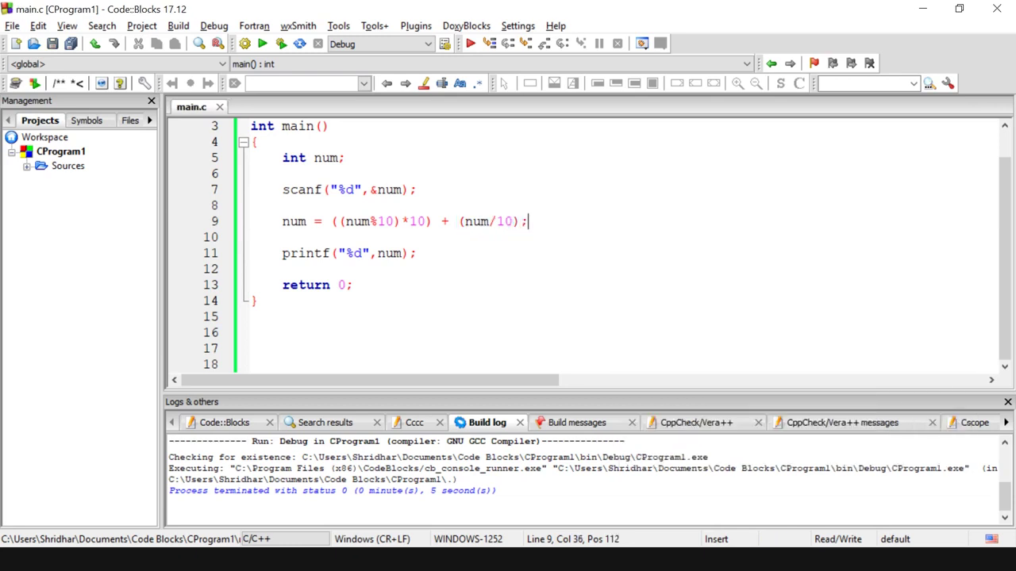
- Remove the blank lines around scanf, before printf and return, and after the include, then save
scroll(583, 246, up, 1)
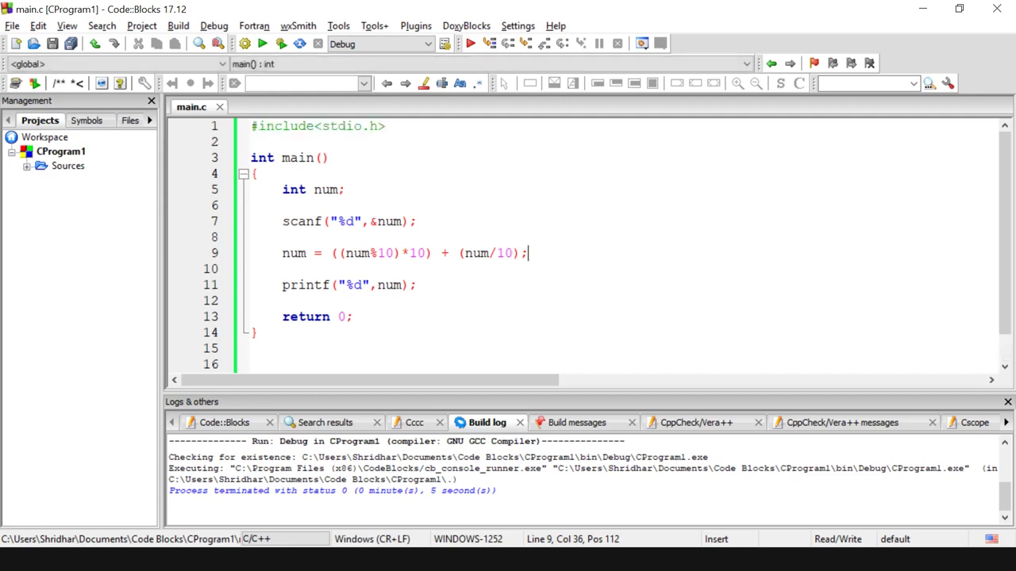
click(249, 236)
key(BackSpace)
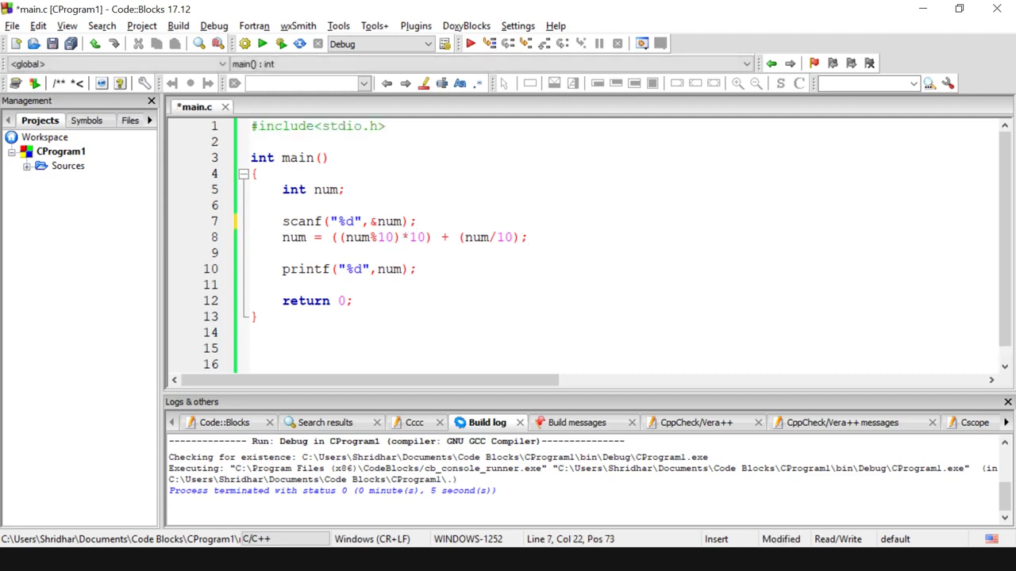
click(394, 207)
key(BackSpace)
click(372, 237)
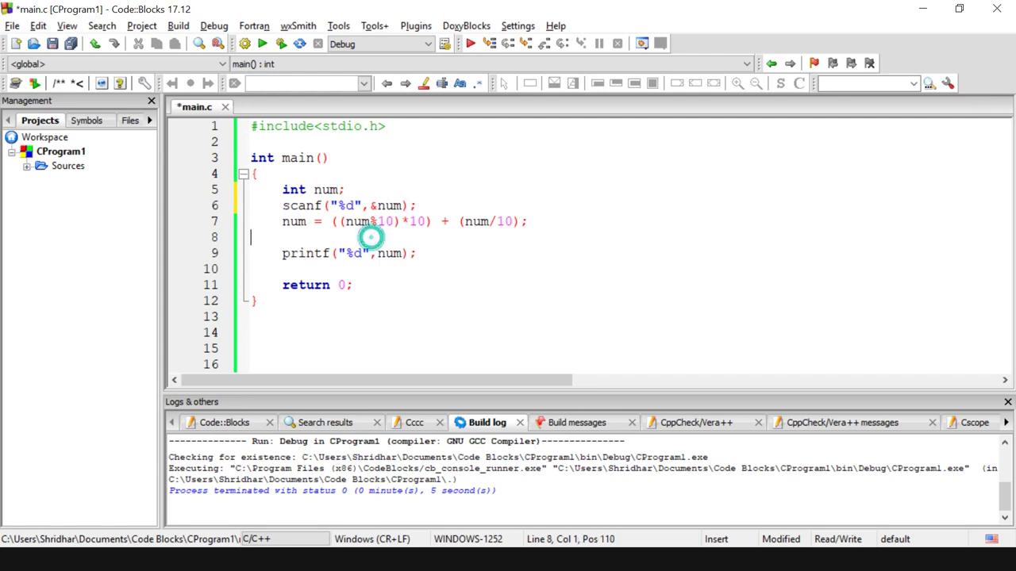
key(BackSpace)
click(363, 256)
key(BackSpace)
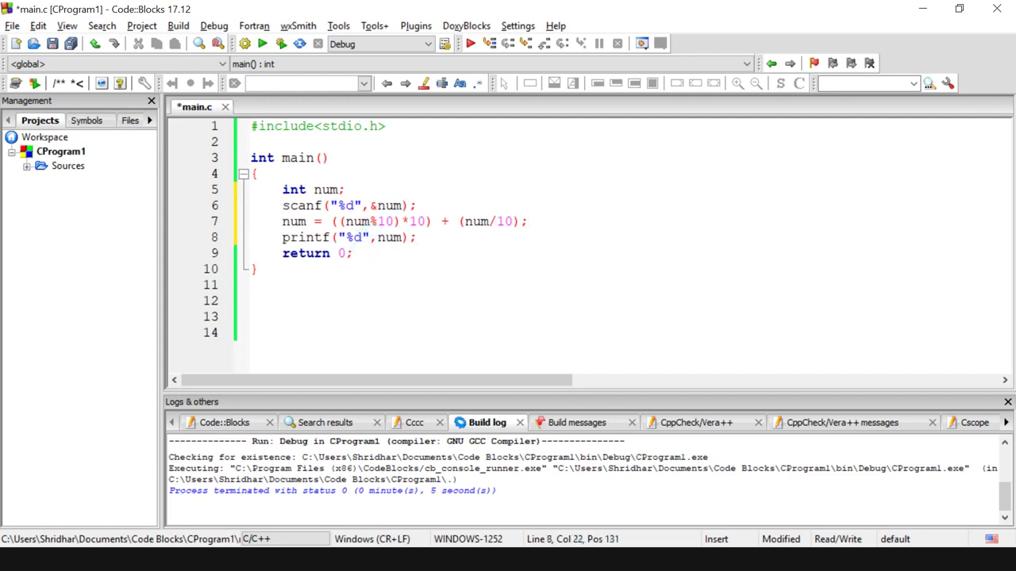
click(354, 136)
key(BackSpace)
key(ctrl+s)
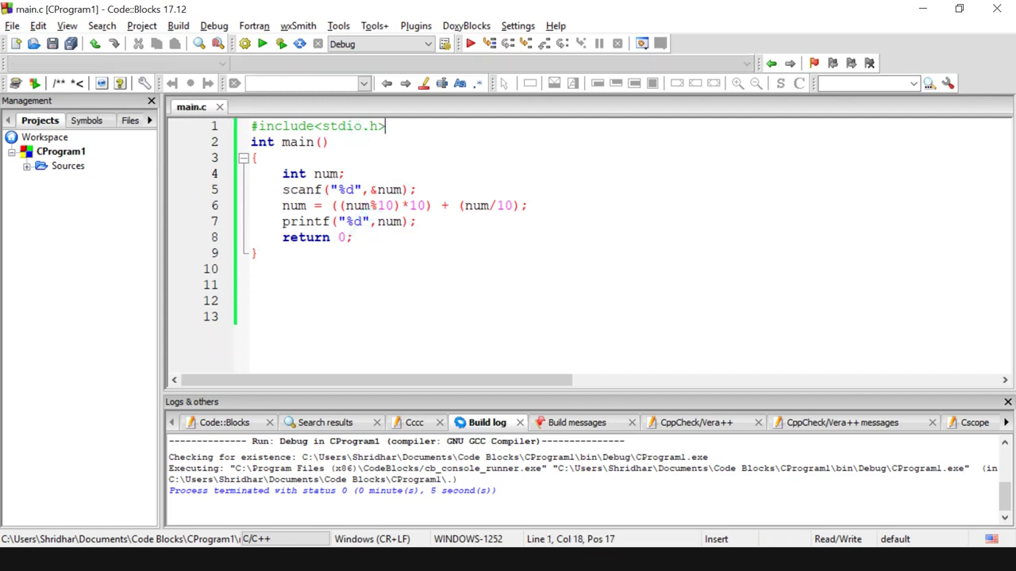
click(284, 258)
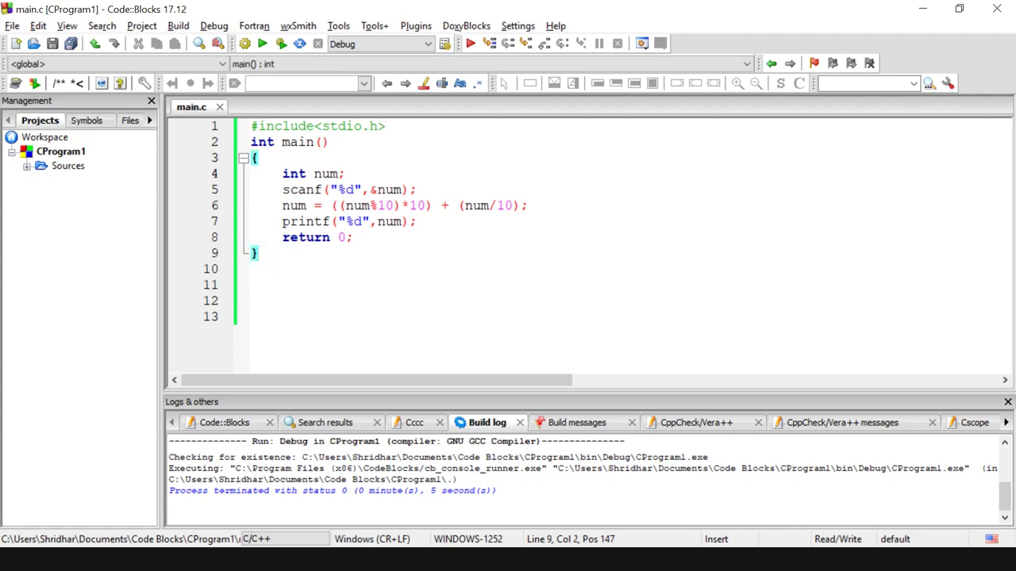
- Build and run the program, entering 67 to confirm it prints 76
click(281, 44)
text(67)
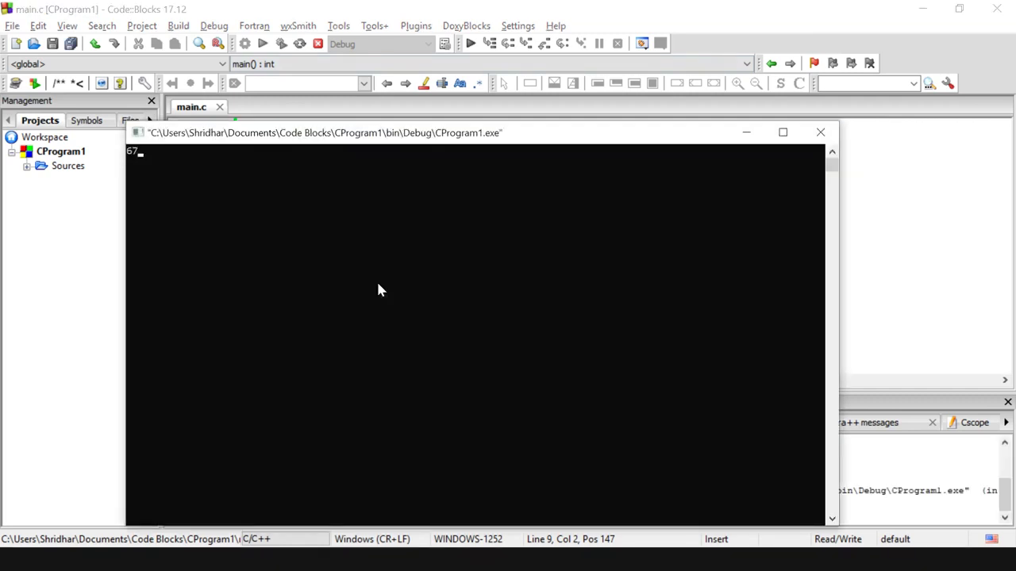
key(Return)
key(Return)
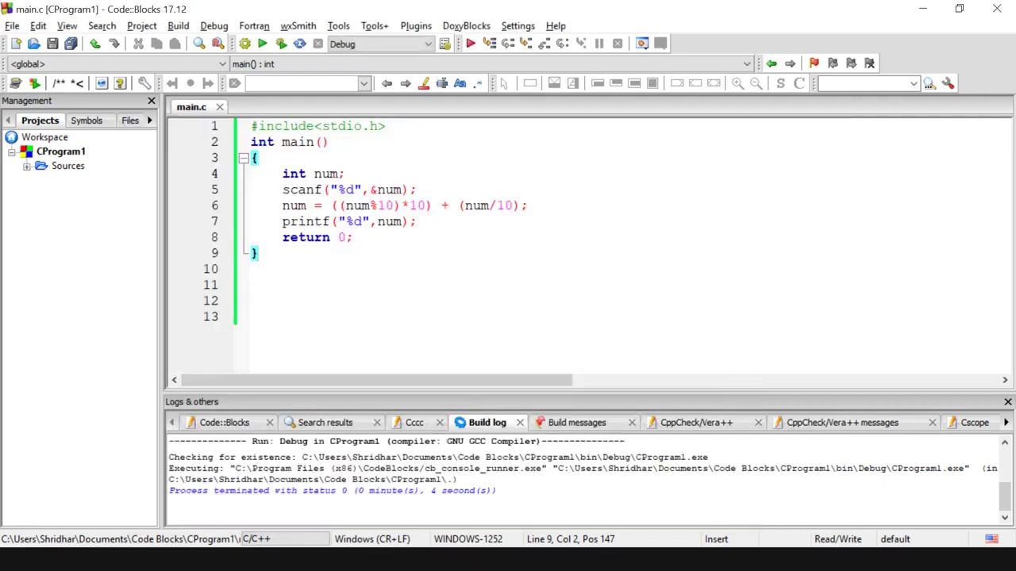
key(ctrl+a)
- Paste the digit-swap program into the Question 1 code editor on the TCS iON exam page
key(alt+Tab)
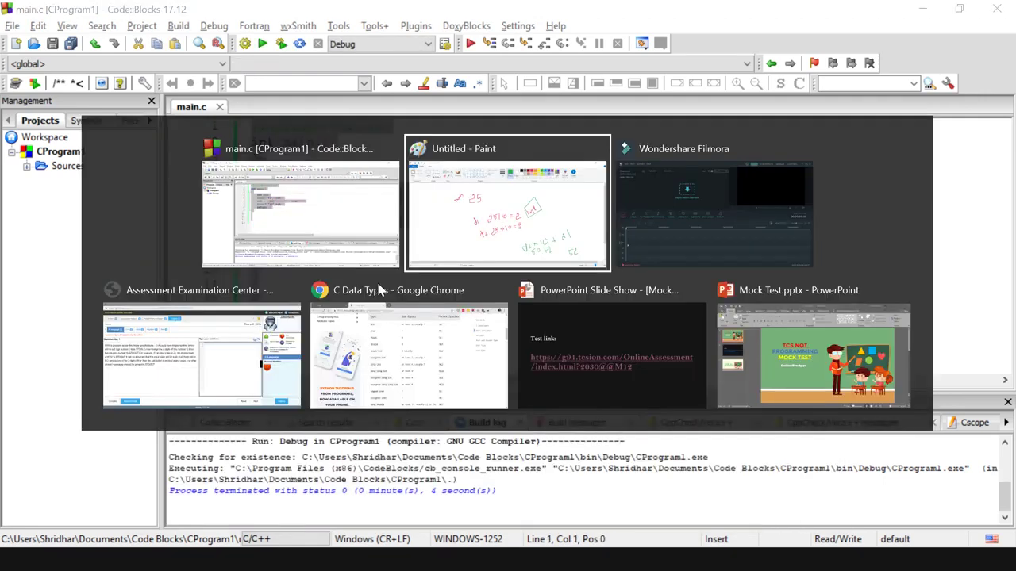
key(alt+Tab)
key(alt+Tab)
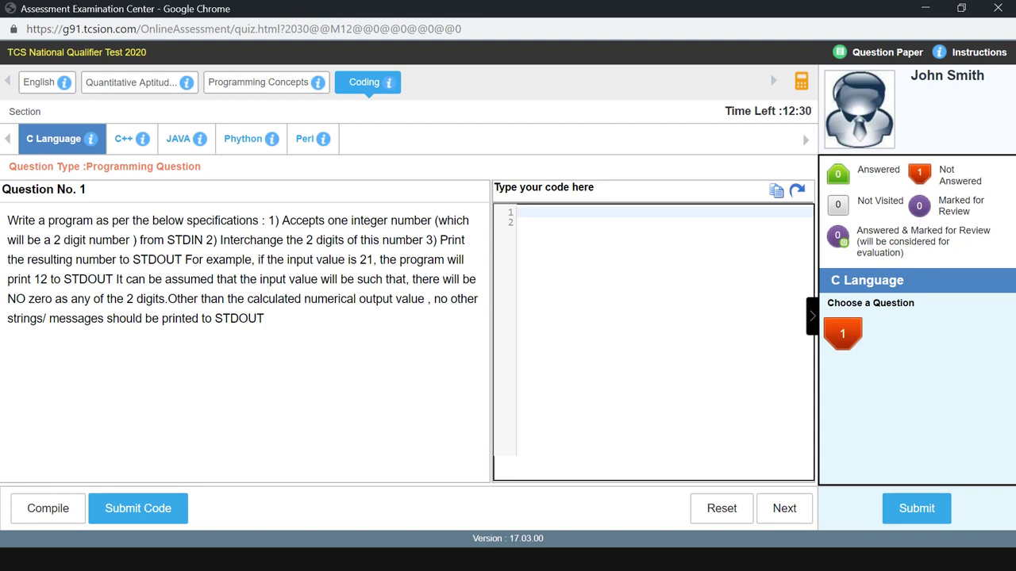
text(#include<stdio.h> int main() {     int num;     scanf("%d",&num);     num = ((num%10)*10) + (num/10);     printf("%d",num);     return 0; })
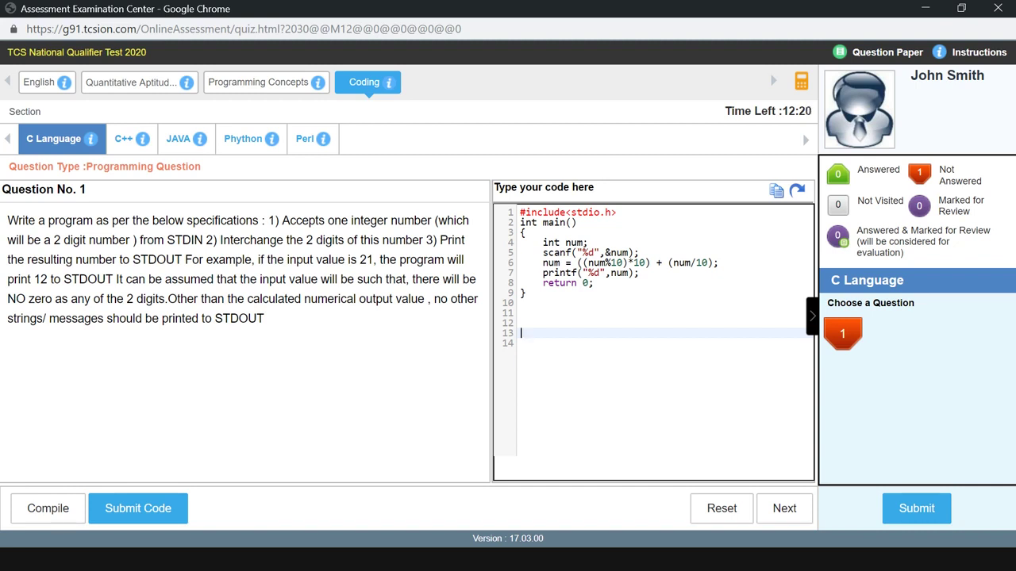
click(537, 305)
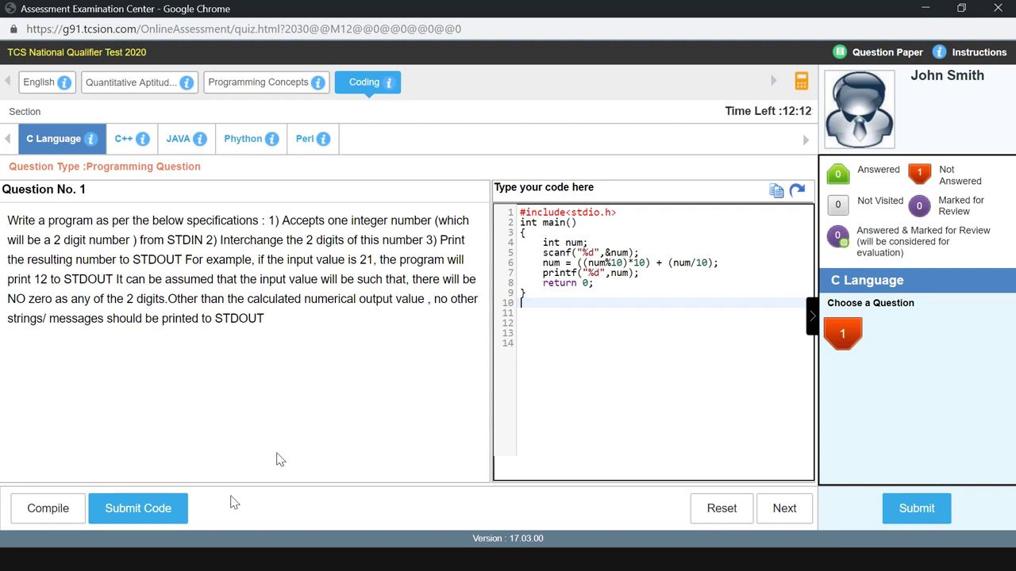
- Submit the code for execution, then compile it, dismissing both info notices
click(165, 525)
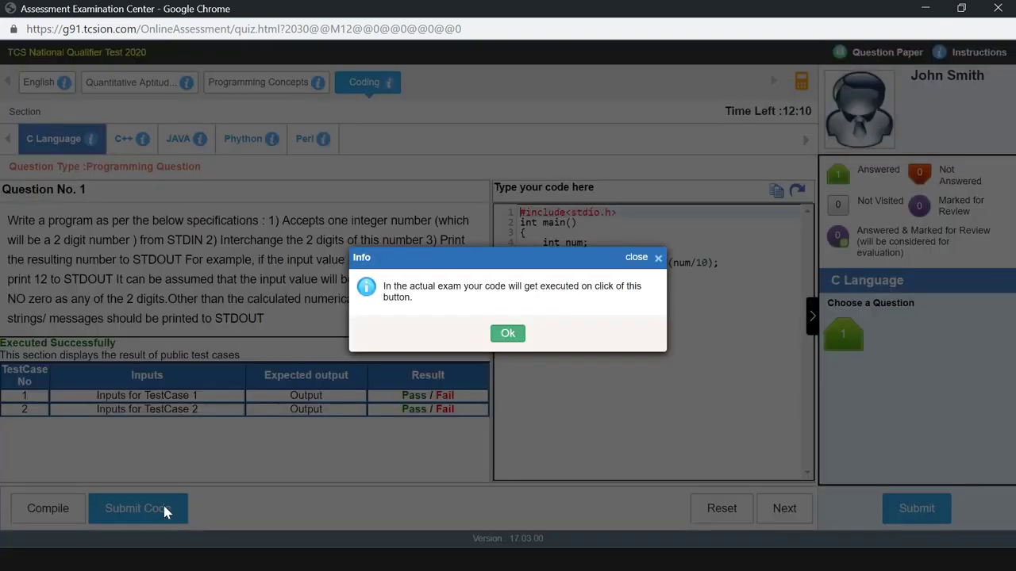
click(507, 335)
click(66, 508)
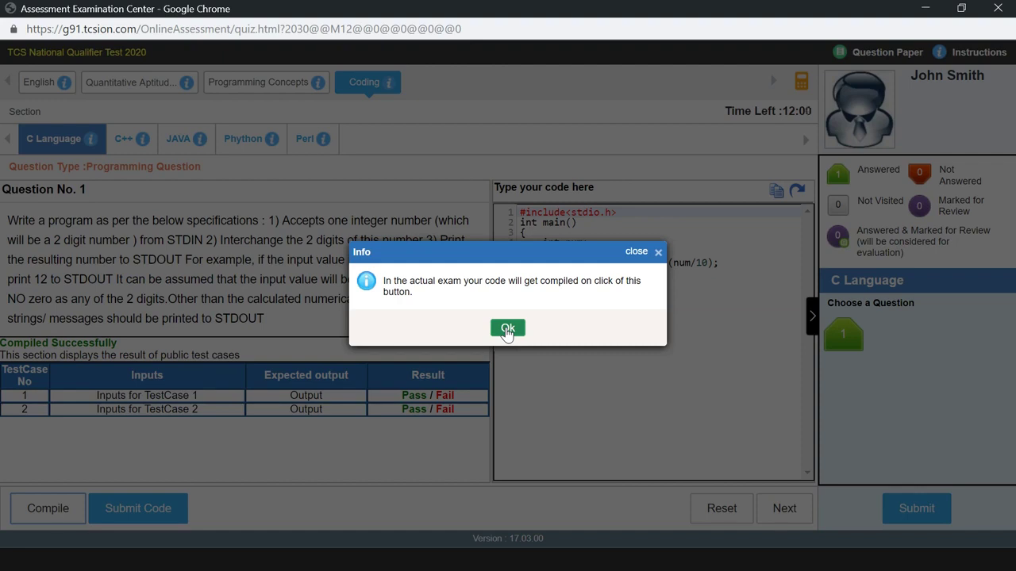
click(507, 328)
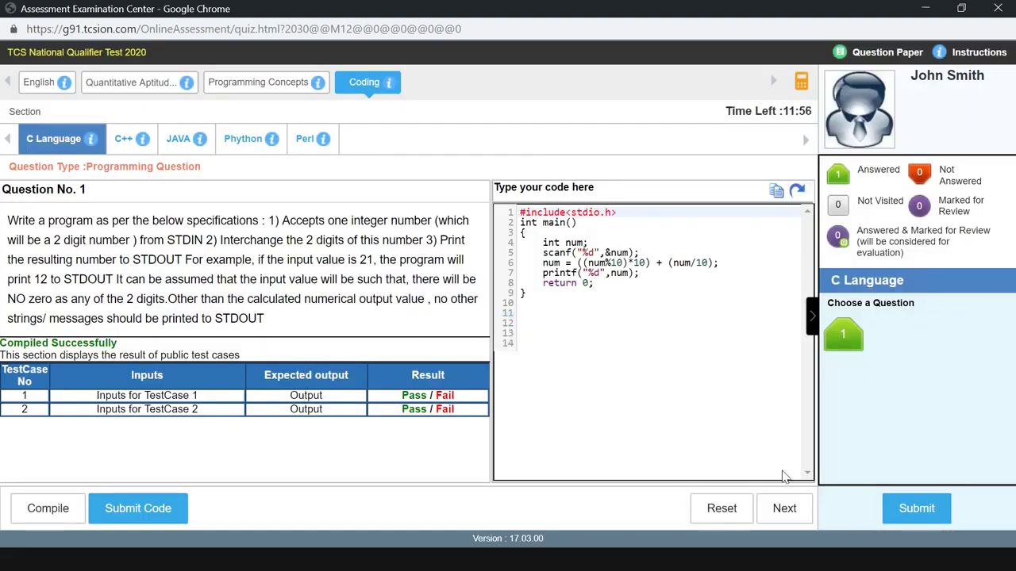
- Open the Exam Summary and review the C Language section's single answered question
click(887, 509)
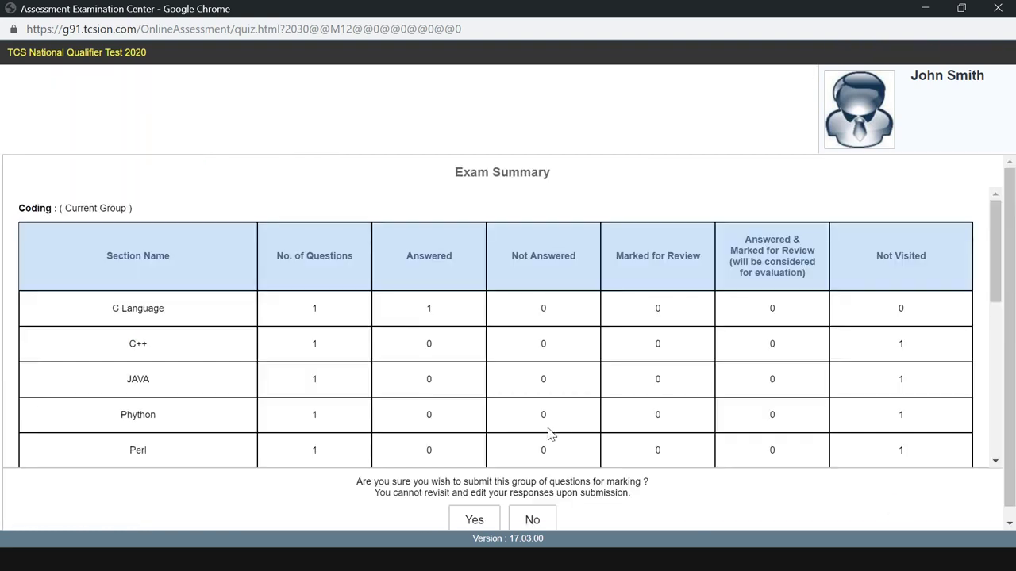
scroll(547, 435, down, 1)
scroll(547, 430, up, 2)
scroll(160, 438, down, 2)
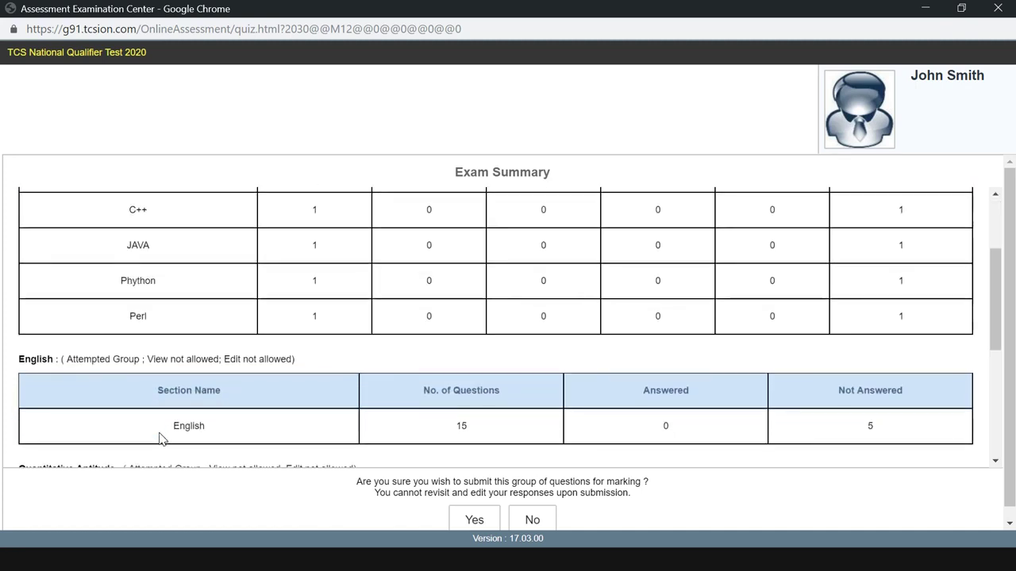
scroll(160, 439, down, 1)
scroll(159, 432, up, 2)
scroll(159, 432, up, 1)
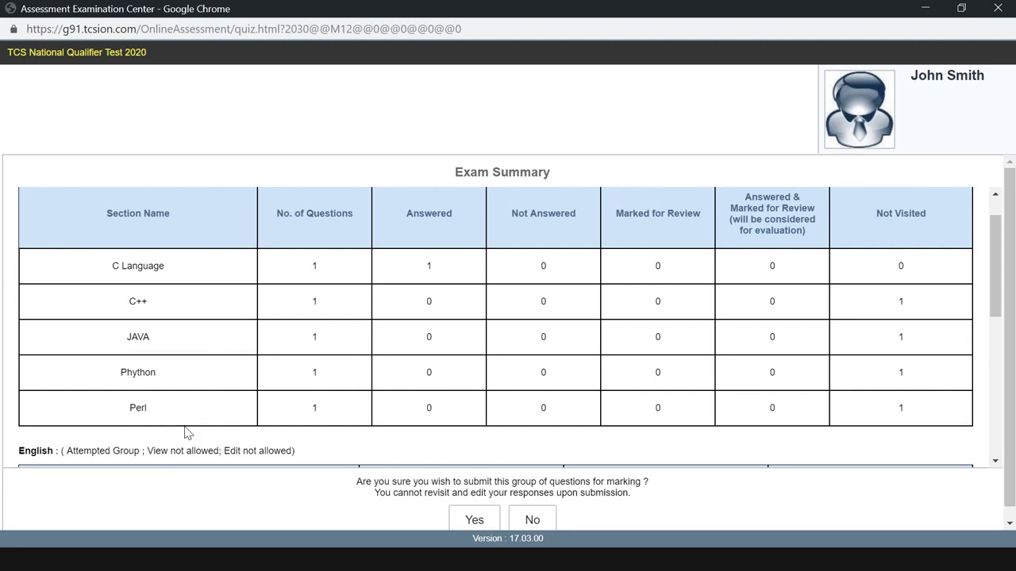
click(138, 408)
scroll(270, 373, down, 1)
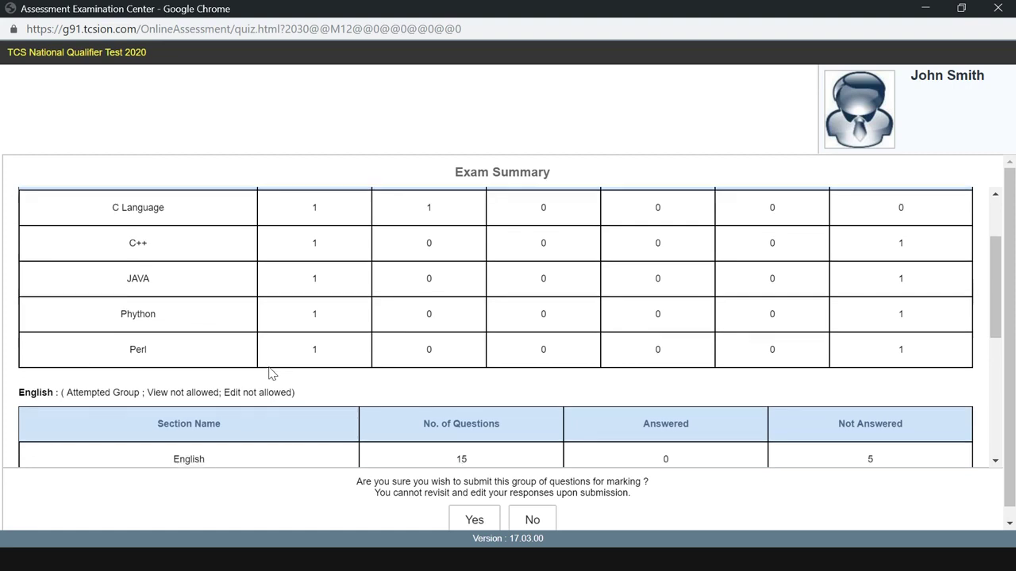
scroll(270, 373, up, 1)
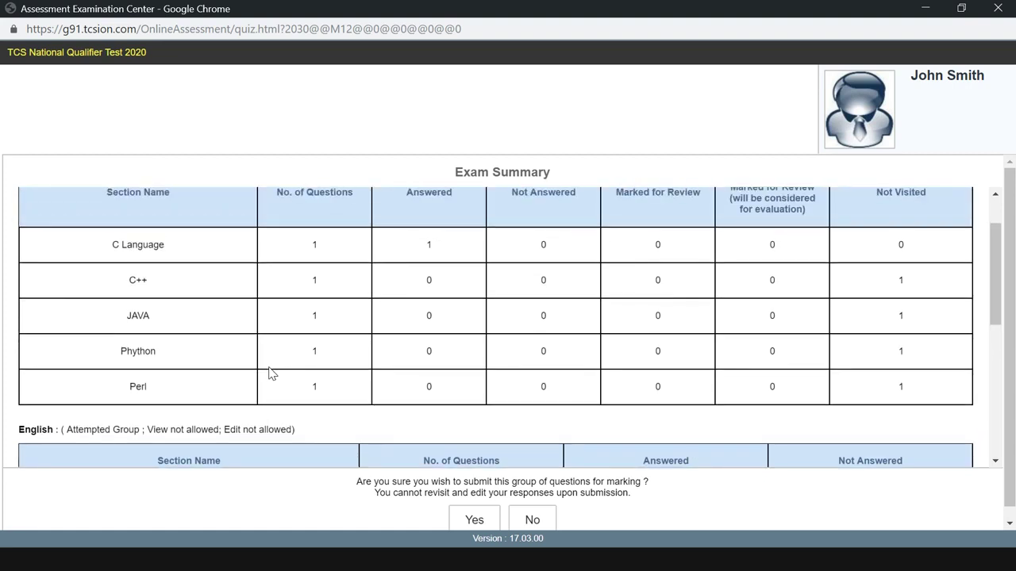
scroll(270, 374, down, 2)
scroll(270, 374, down, 3)
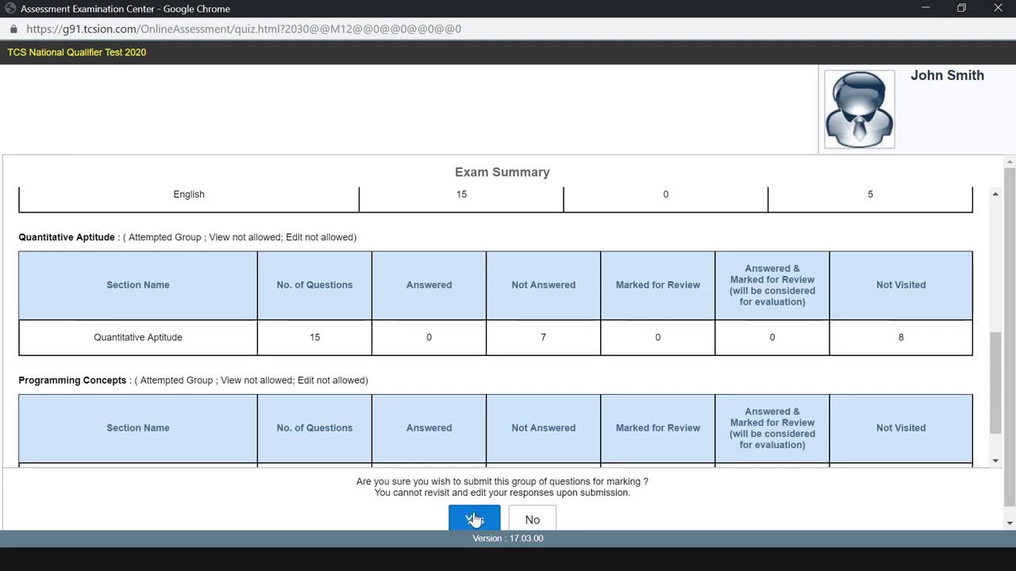
- Confirm submission of the Coding group and then the whole exam, after backing out once
click(469, 512)
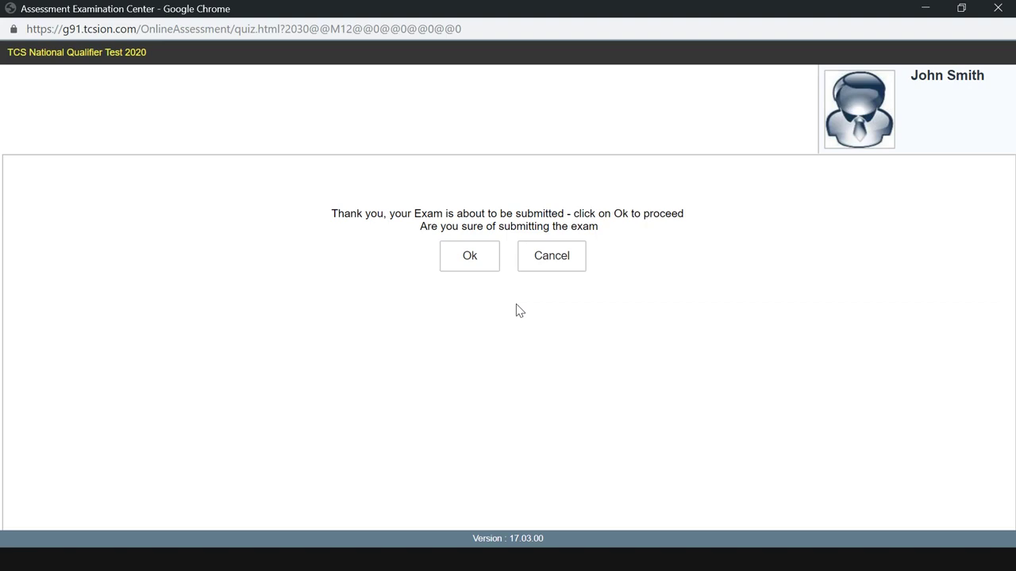
click(542, 274)
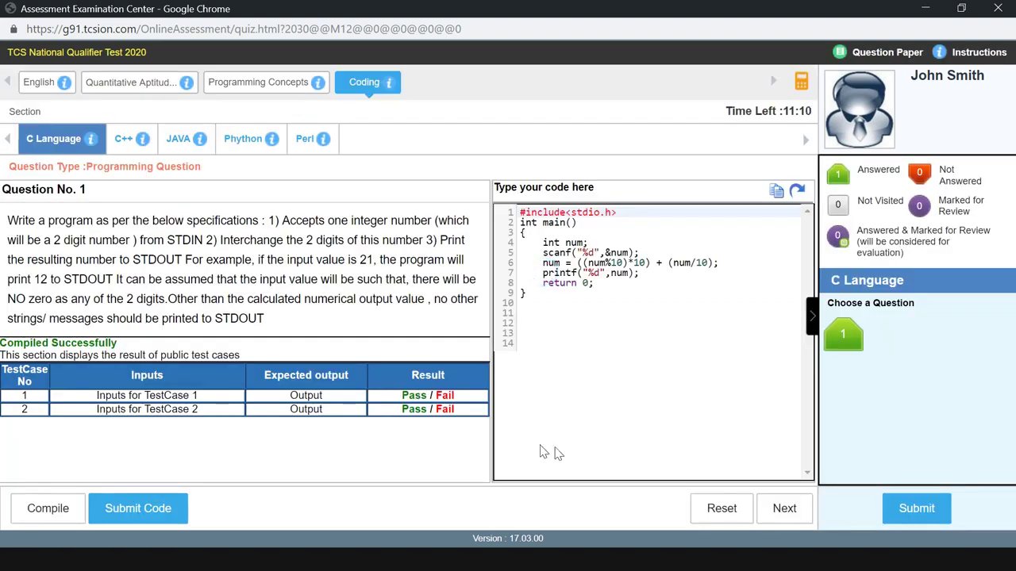
click(917, 510)
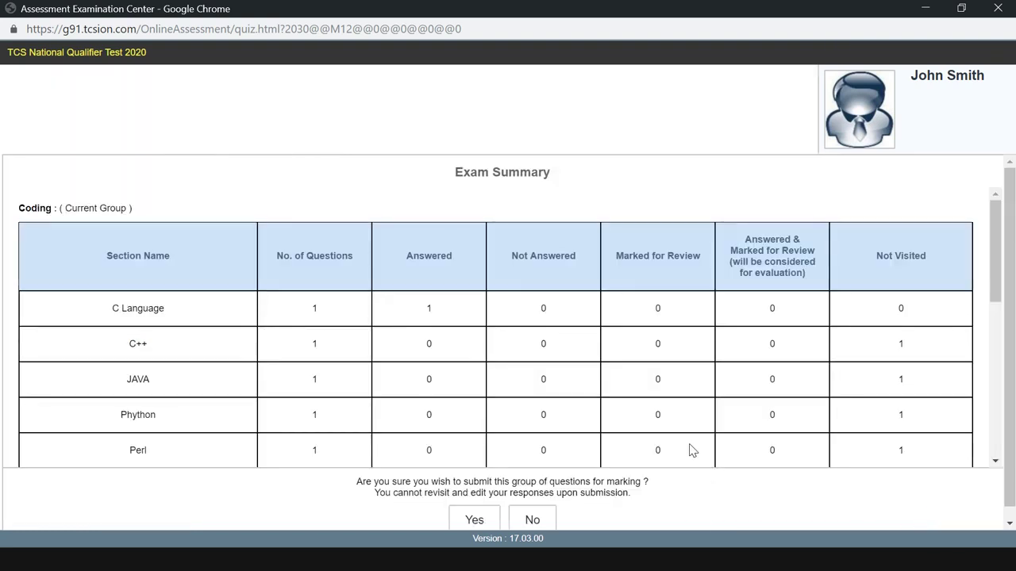
scroll(691, 449, down, 2)
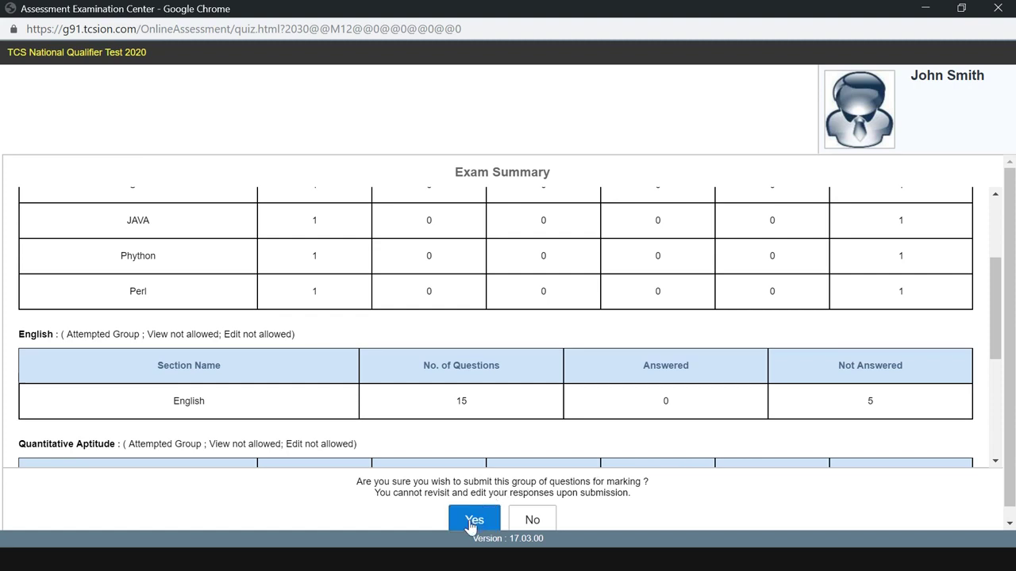
click(473, 520)
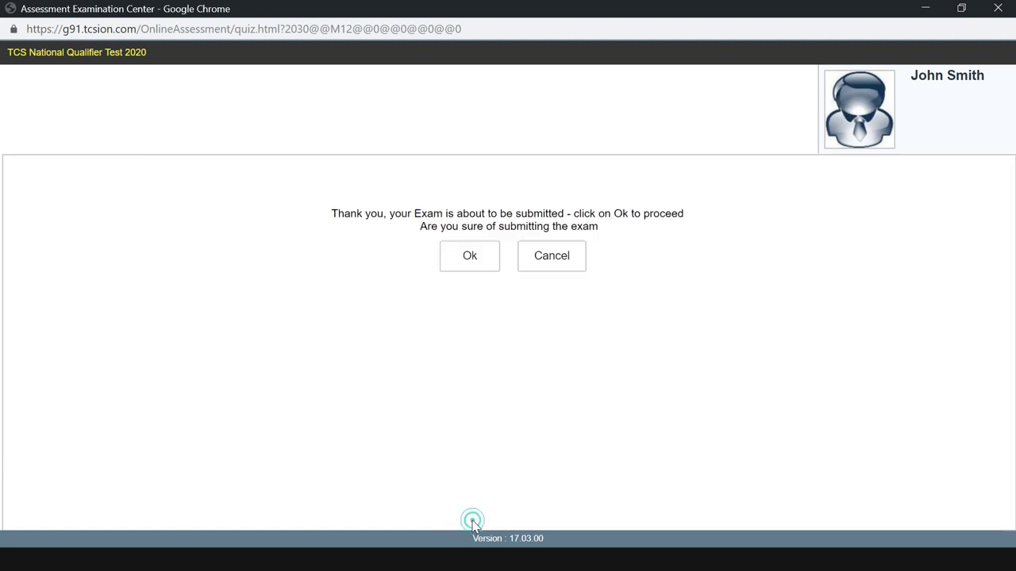
click(468, 268)
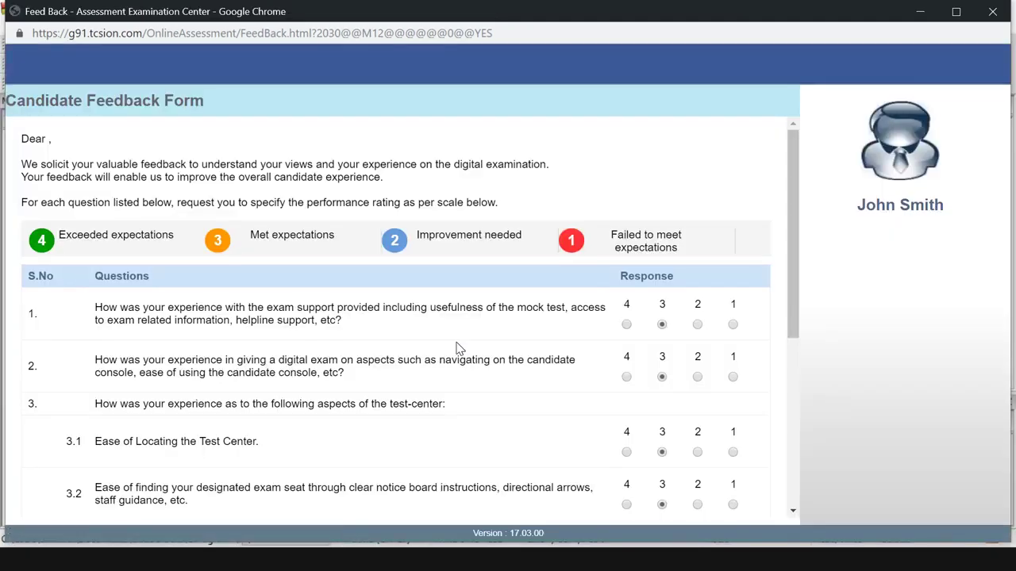
- Scroll through the candidate feedback form to review its questions
scroll(457, 348, down, 1)
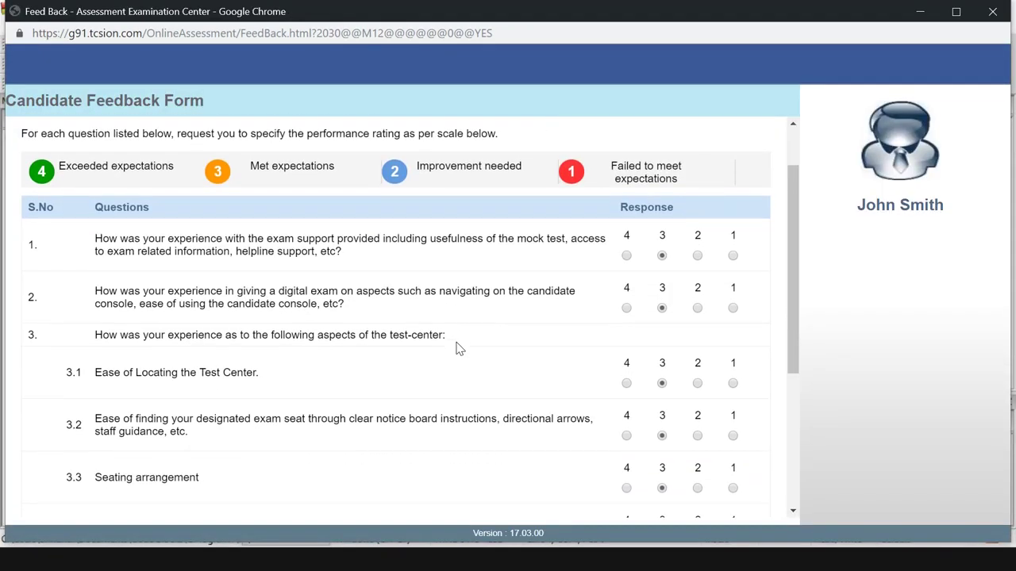
scroll(457, 348, down, 3)
scroll(457, 348, down, 1)
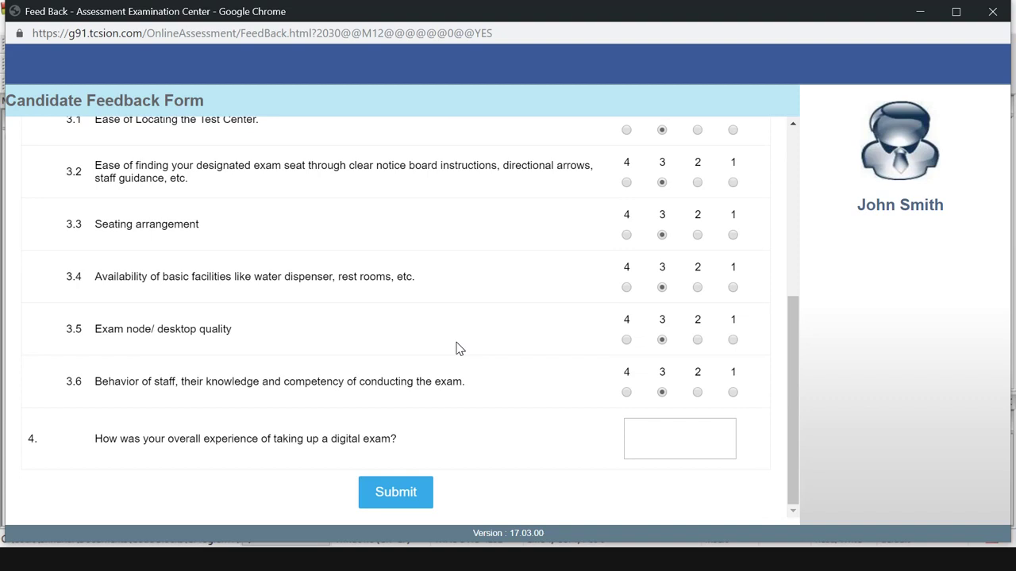
scroll(457, 348, up, 1)
scroll(234, 309, up, 1)
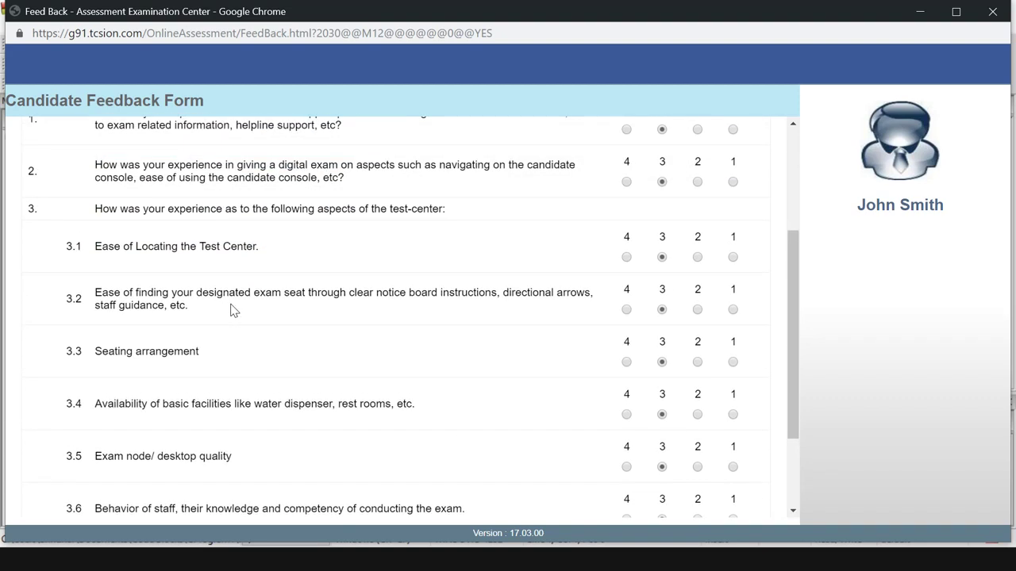
scroll(239, 274, up, 1)
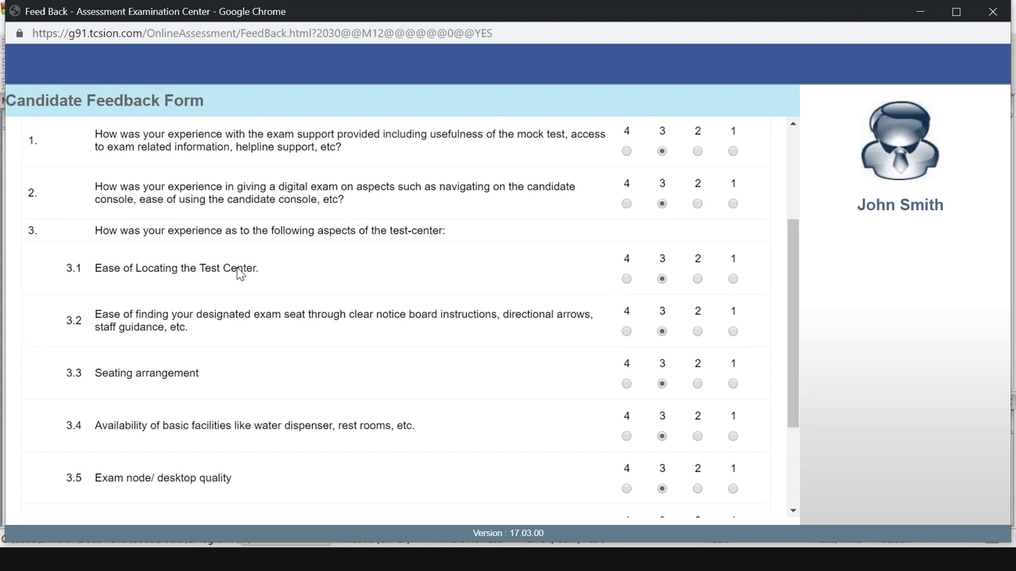
scroll(240, 274, up, 1)
scroll(240, 274, up, 1)
scroll(240, 274, down, 2)
scroll(240, 274, down, 1)
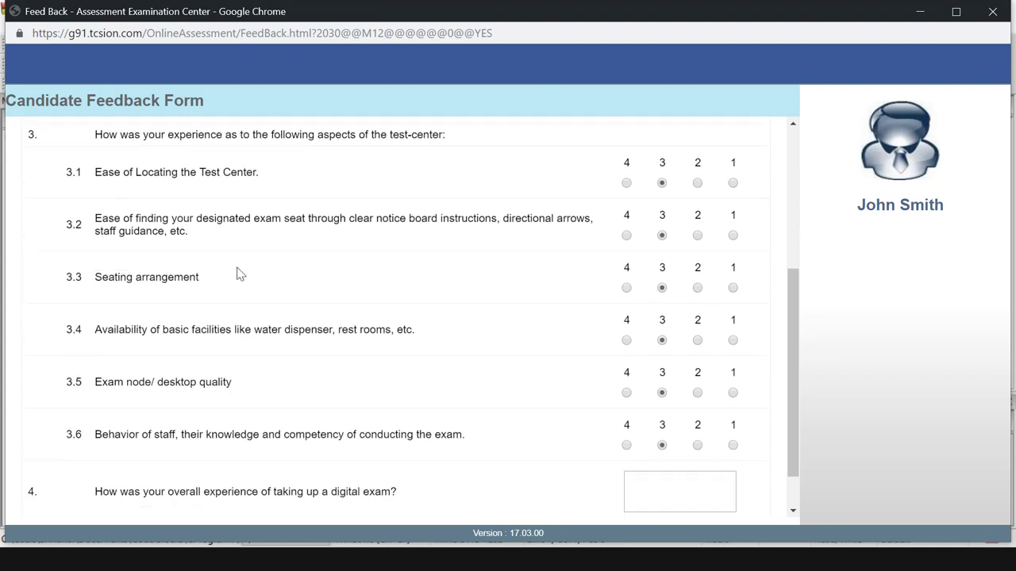
scroll(240, 274, down, 1)
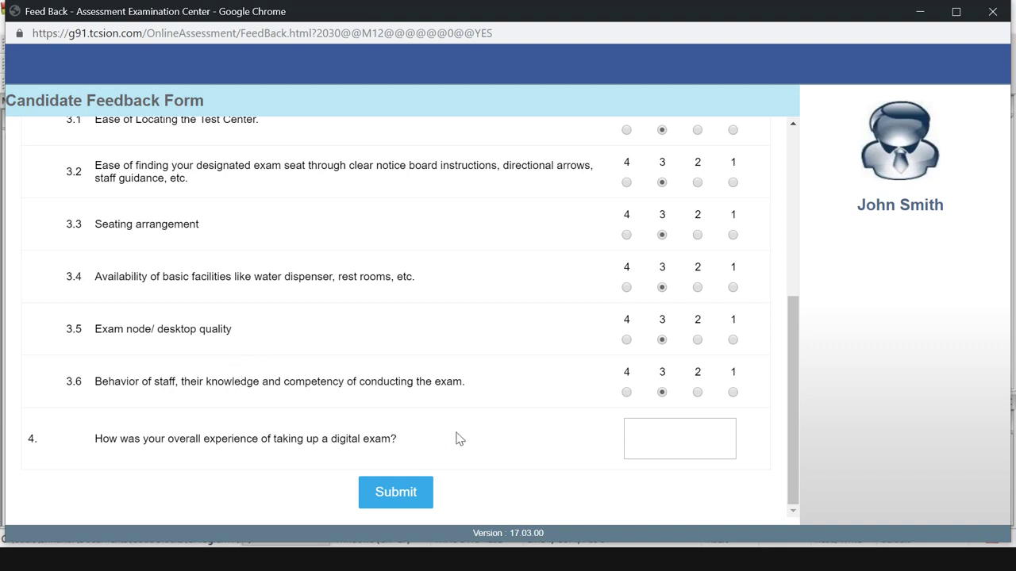
scroll(483, 286, up, 4)
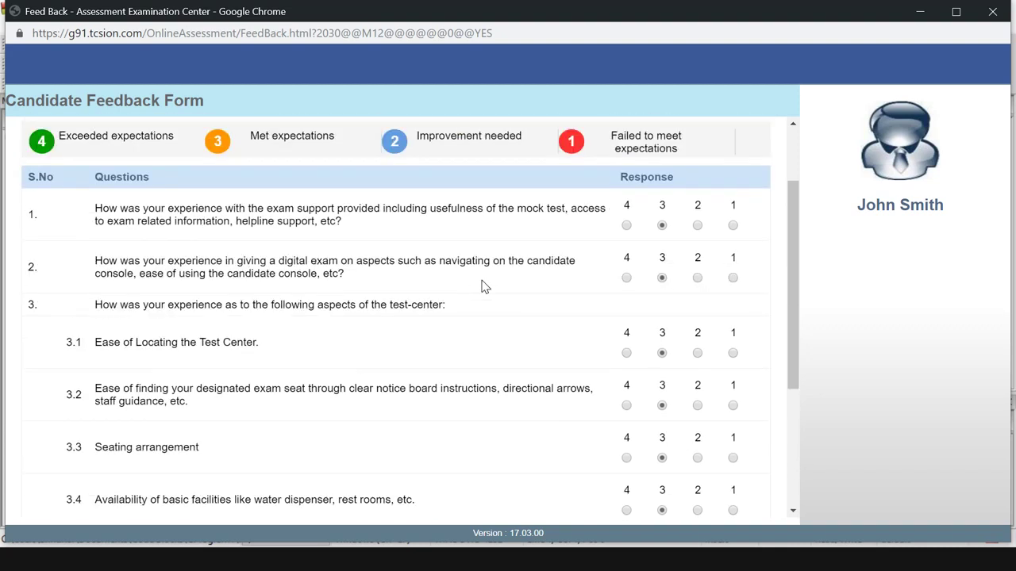
scroll(484, 287, up, 2)
scroll(483, 286, down, 2)
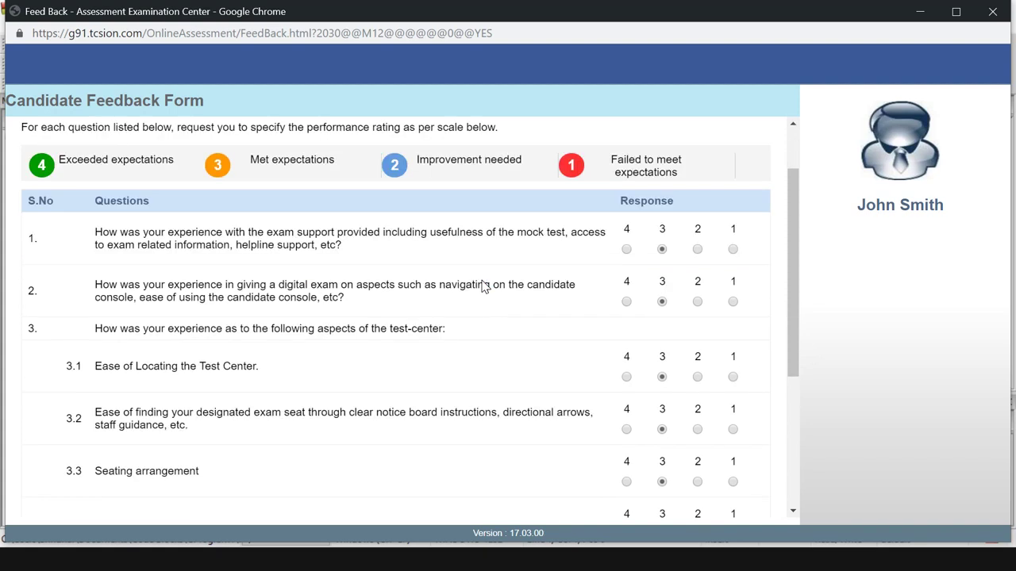
scroll(483, 288, down, 4)
- Submit the feedback form, acknowledge the completion message, and exit the exam
click(389, 482)
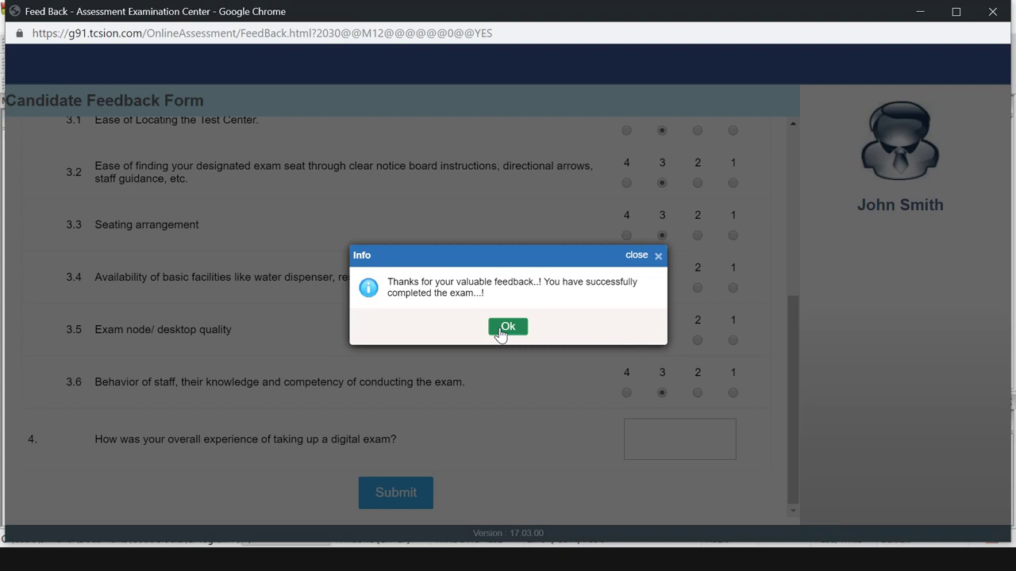
click(500, 327)
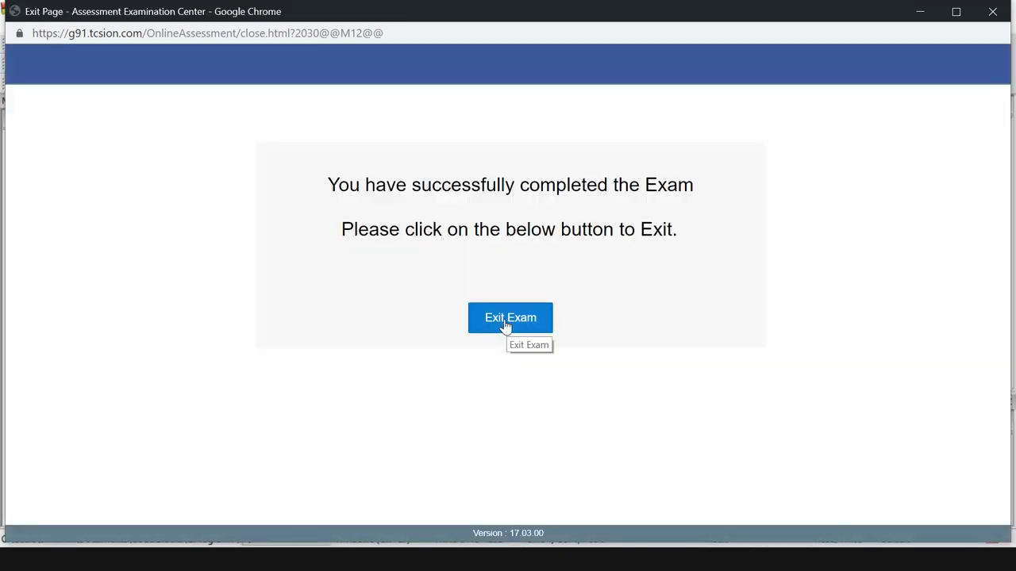
click(506, 321)
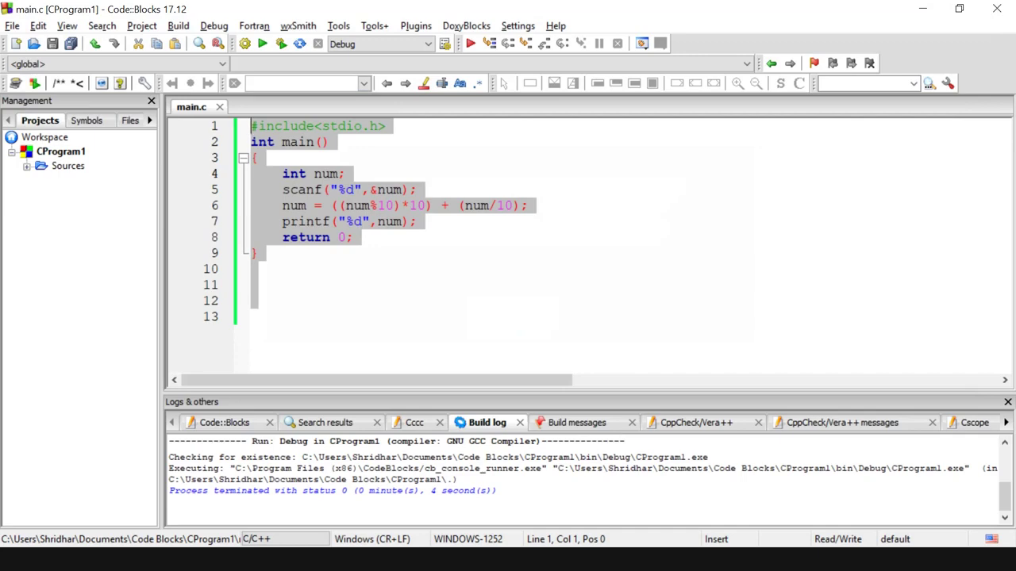
- Switch to the Mock Test.pptx PowerPoint slide show window
key(alt+Tab)
key(alt+Tab)
key(alt+Tab)
key(alt+Tab)
key(alt+Tab)
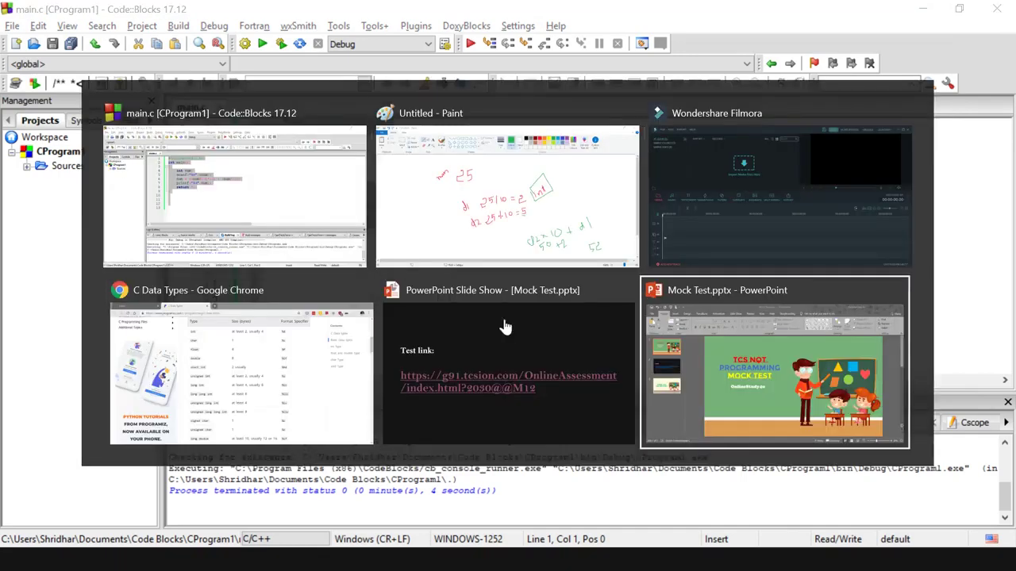
key(alt+Tab)
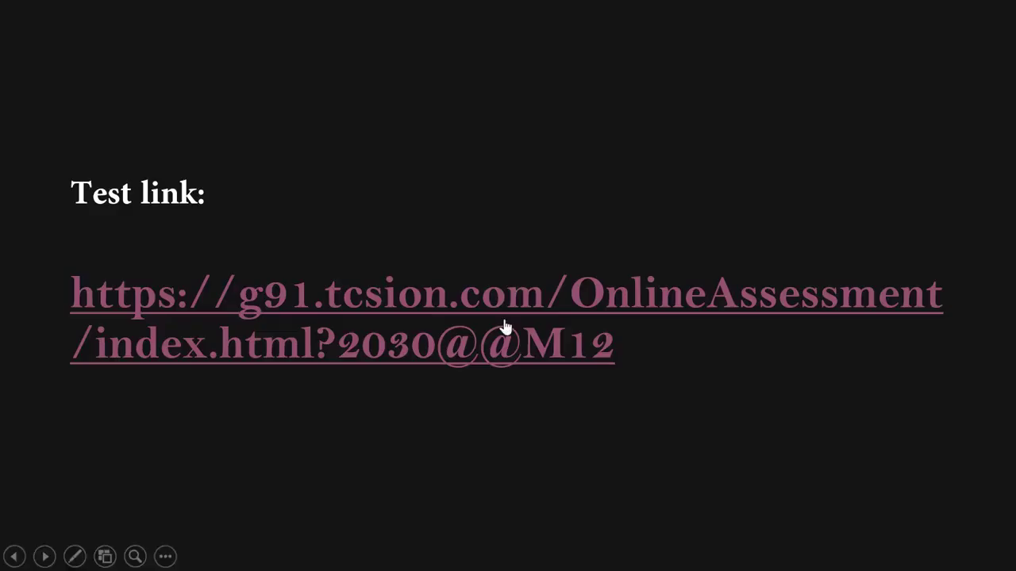